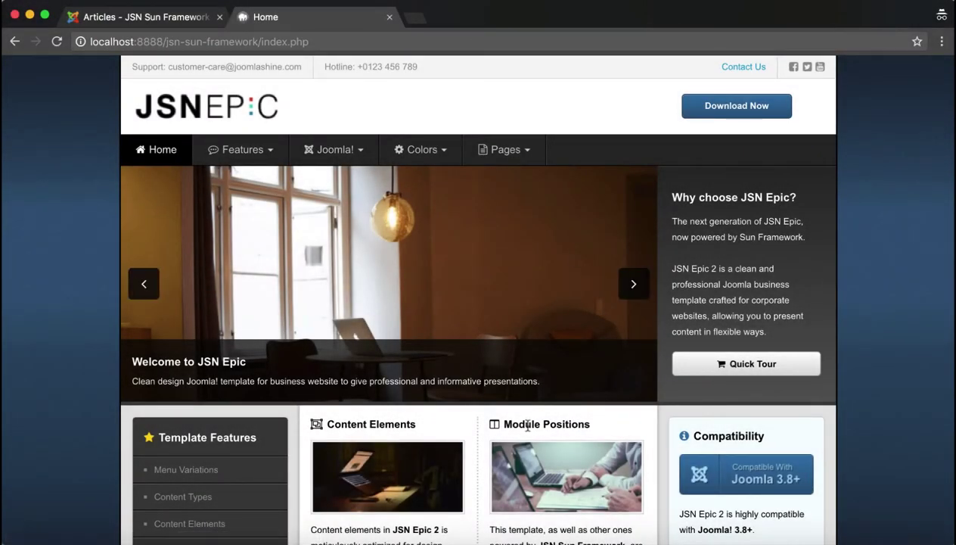
# Look over the site's home page and its main navigation menu
pyautogui.scroll(-4, 527, 425)
pyautogui.scroll(-4, 528, 426)
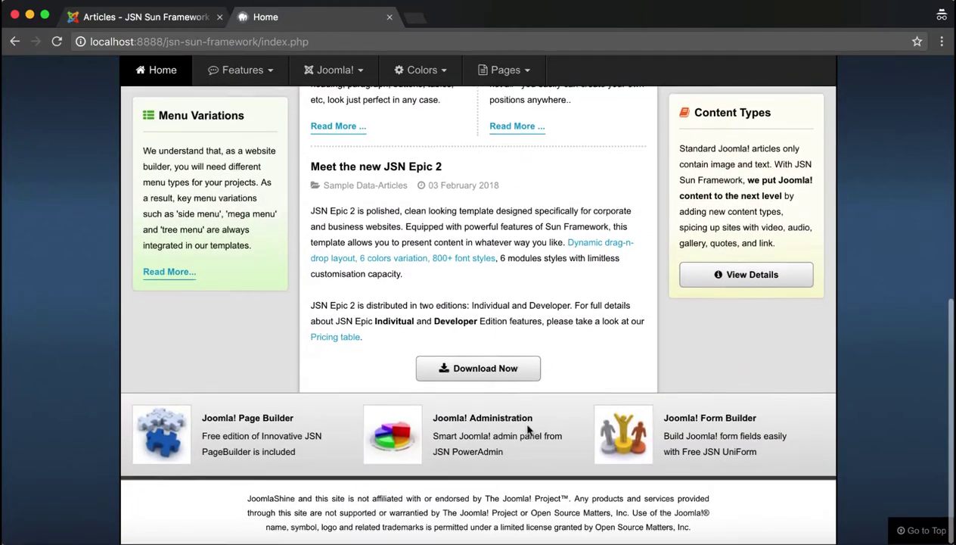
pyautogui.scroll(5, 530, 369)
pyautogui.scroll(2, 527, 428)
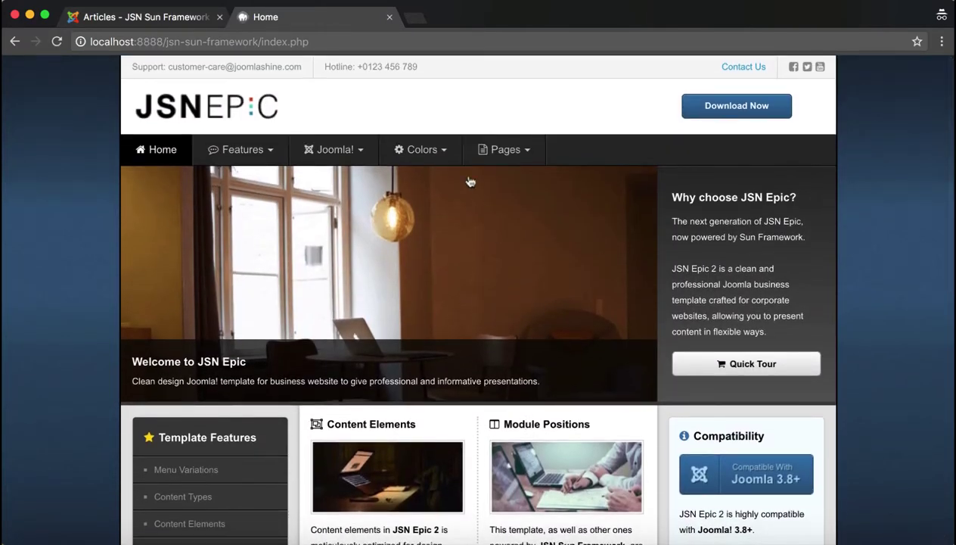
pyautogui.moveTo(540, 143)
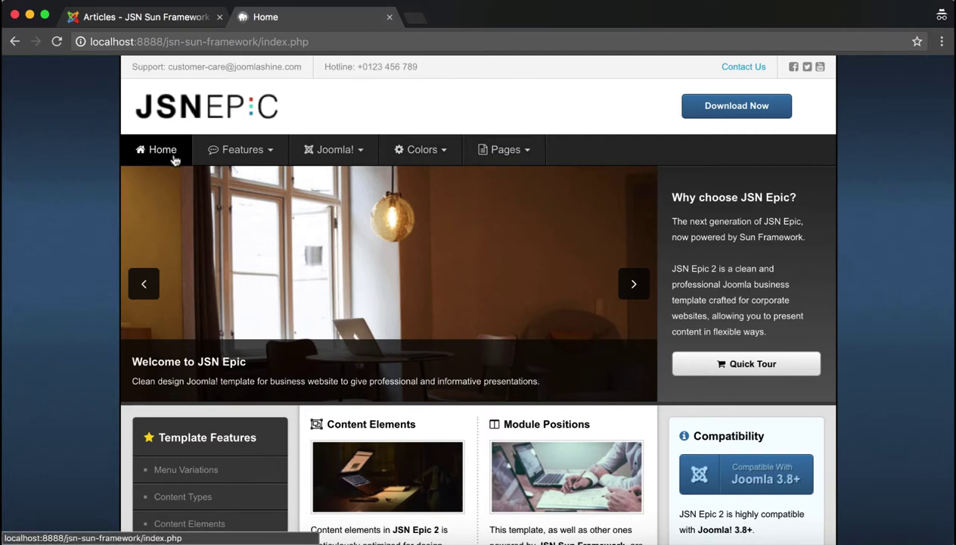
pyautogui.moveTo(337, 152)
pyautogui.moveTo(508, 146)
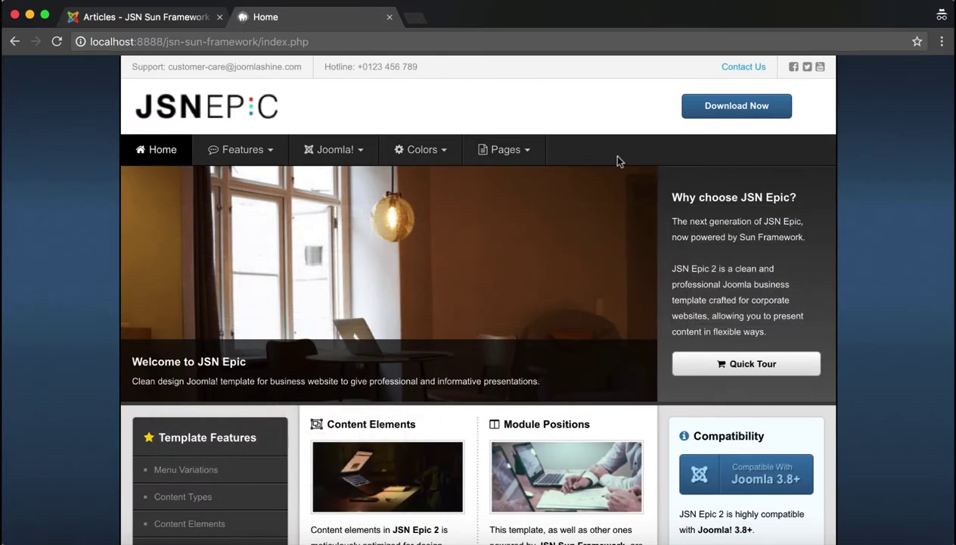
# Switch to the Joomla administrator and open the menu style settings of the JSN Epic 2 - Default template
pyautogui.click(161, 23)
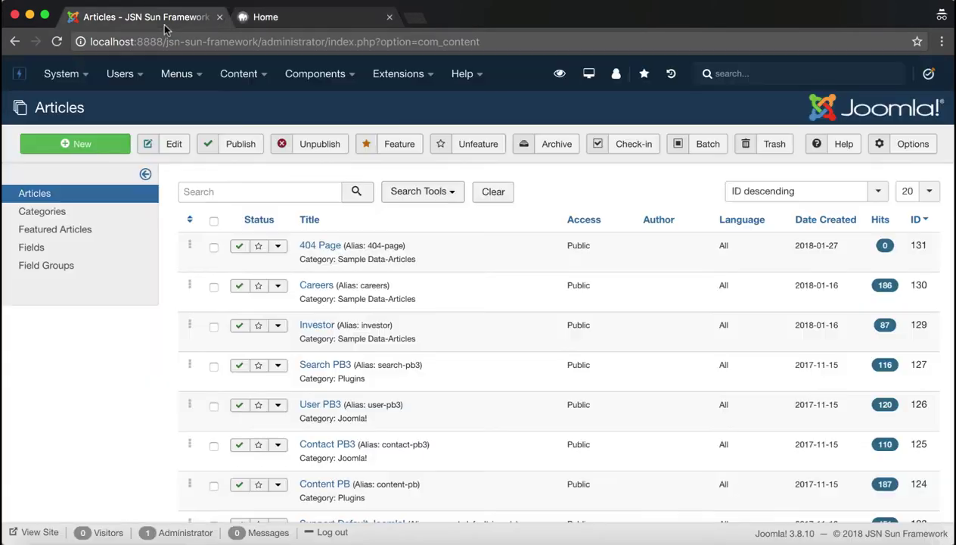
pyautogui.click(415, 83)
pyautogui.click(451, 180)
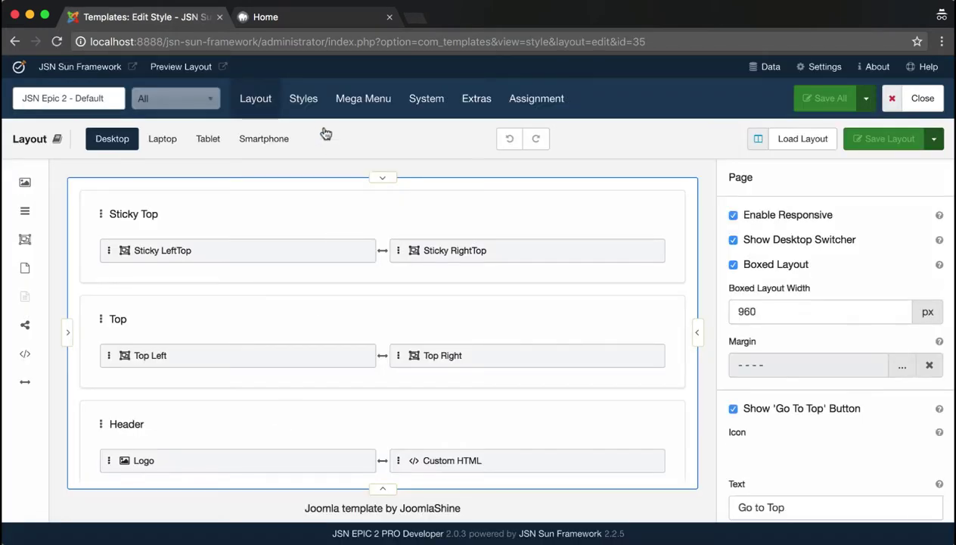
pyautogui.click(304, 99)
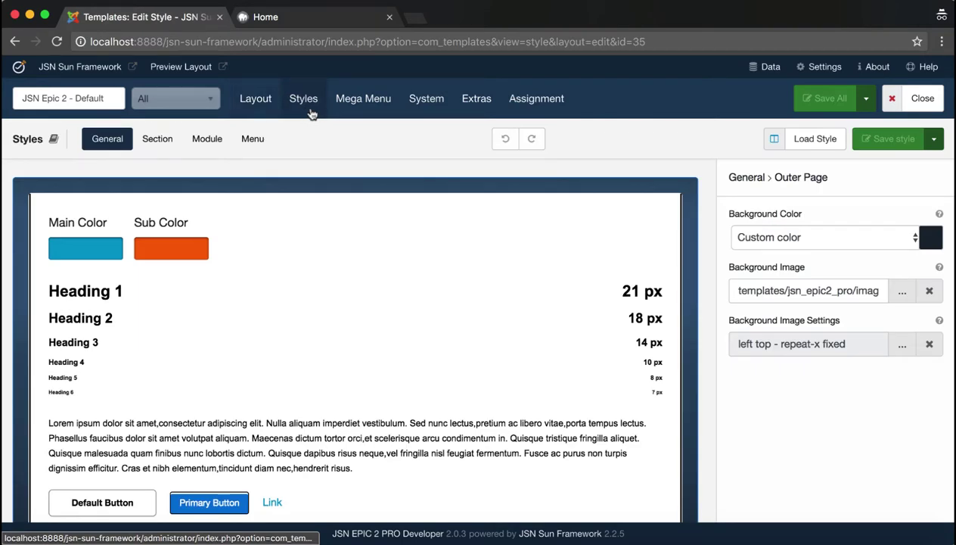
pyautogui.click(257, 147)
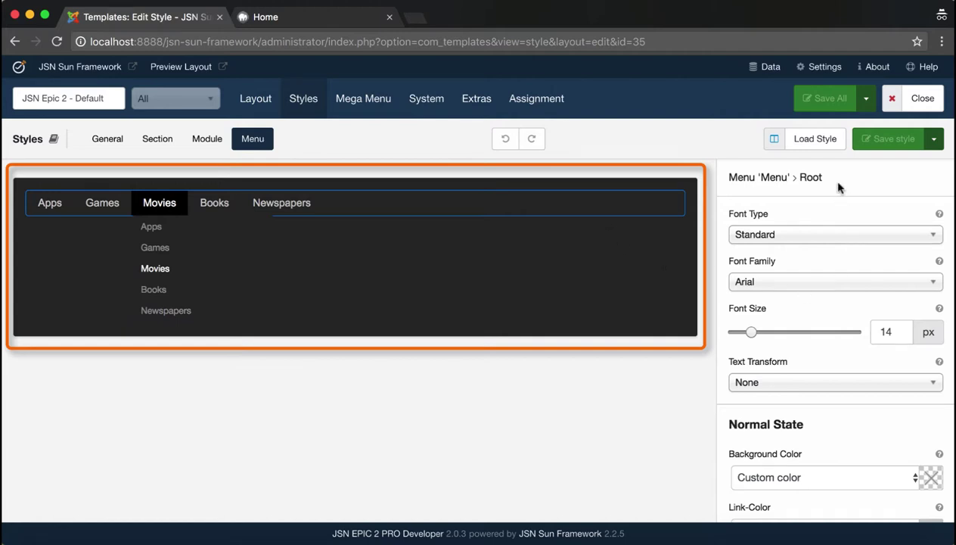
# Examine the style settings offered for the menu's root level and its dropdown, ending on the root settings
pyautogui.scroll(-3, 868, 439)
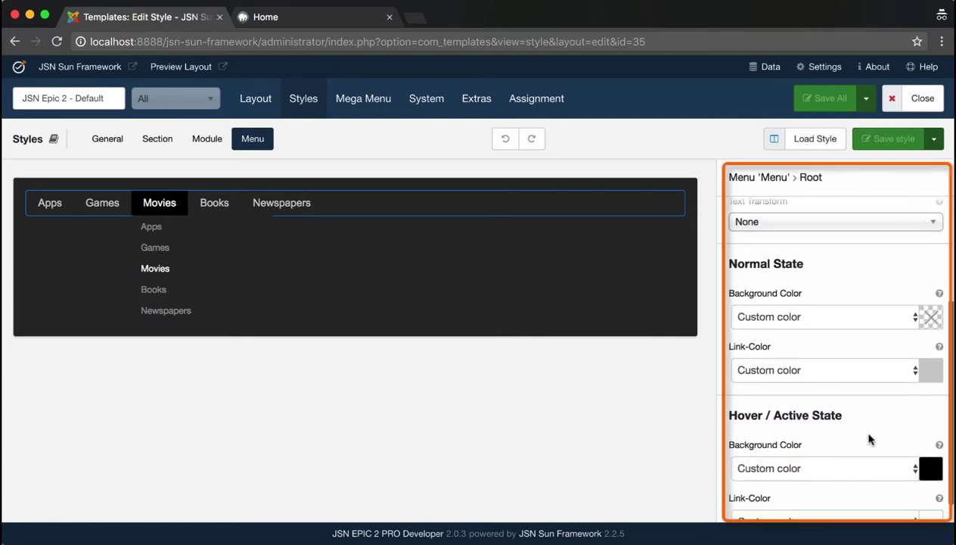
pyautogui.scroll(3, 868, 431)
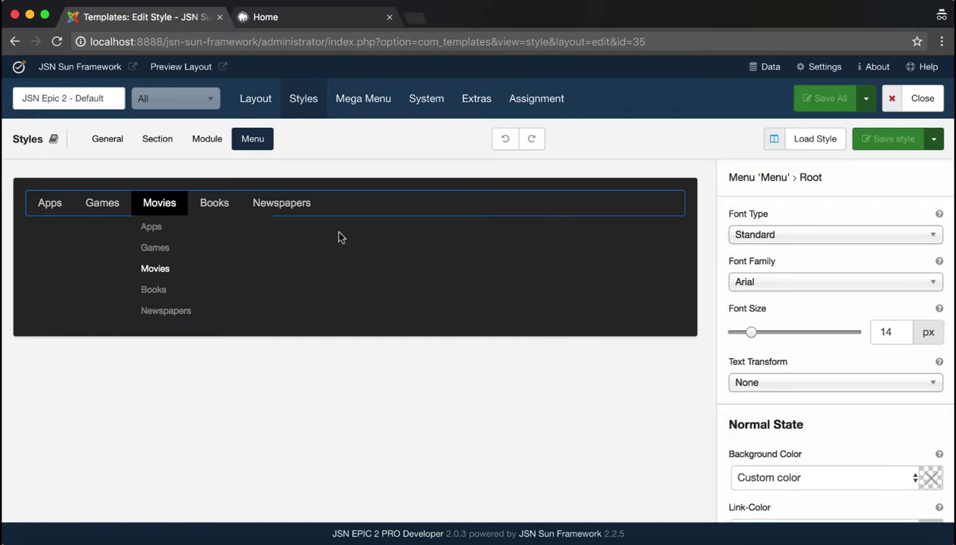
pyautogui.click(231, 260)
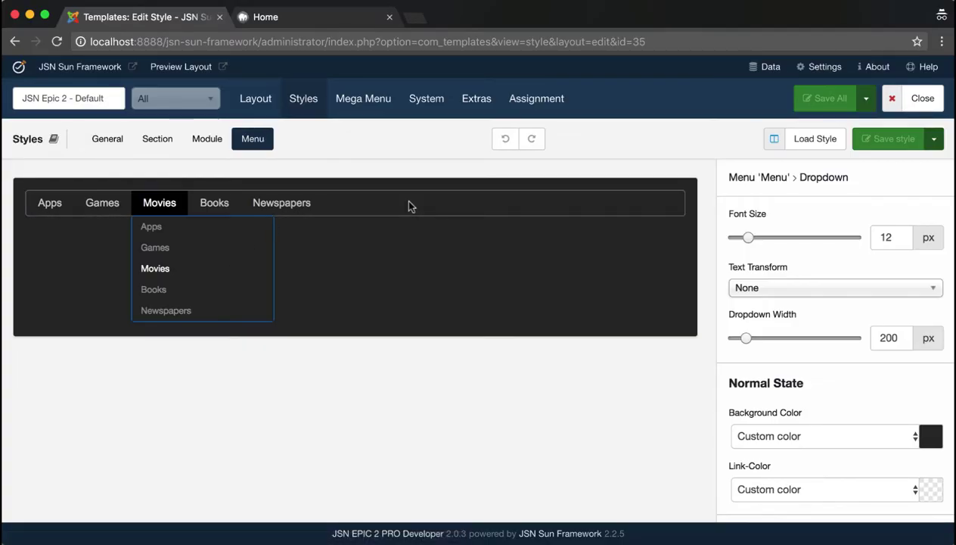
pyautogui.click(409, 205)
pyautogui.moveTo(846, 177); pyautogui.dragTo(731, 174)
pyautogui.click(863, 185)
pyautogui.moveTo(940, 217)
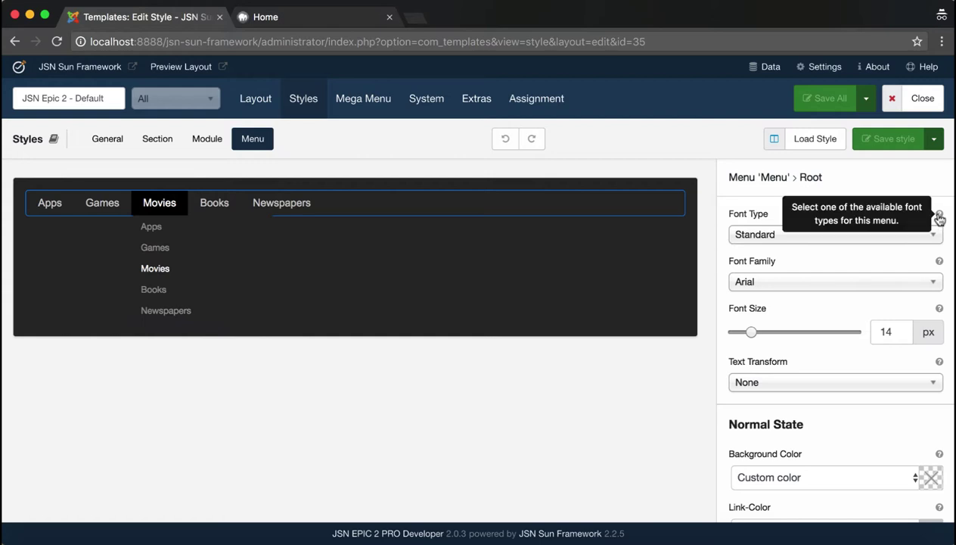
# Review the font type options and set the root menu's font family to Arial Black
pyautogui.click(845, 239)
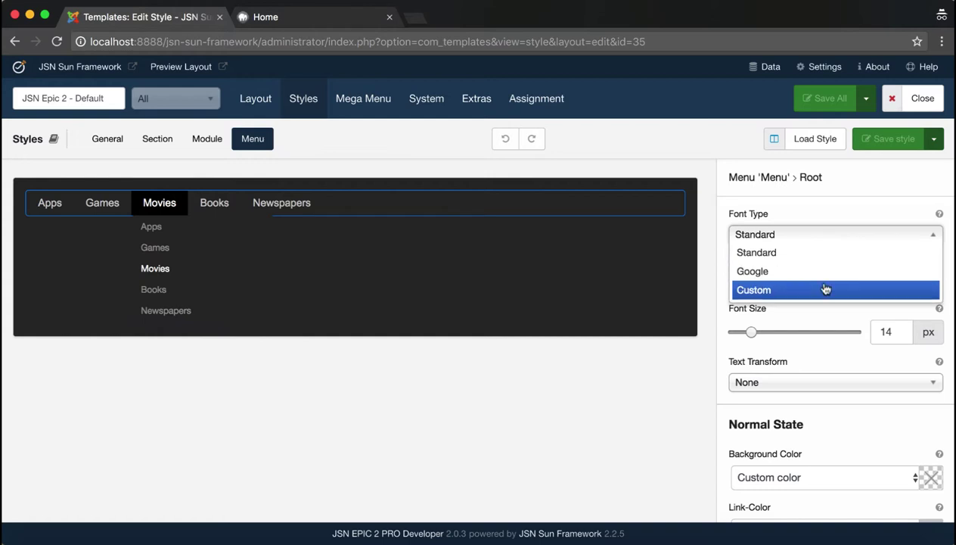
pyautogui.click(713, 315)
pyautogui.click(790, 285)
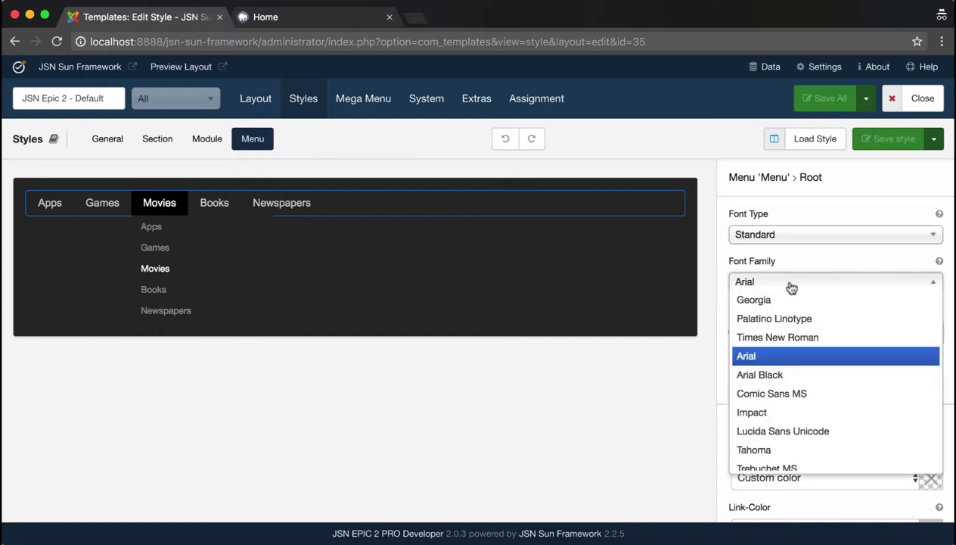
pyautogui.click(823, 376)
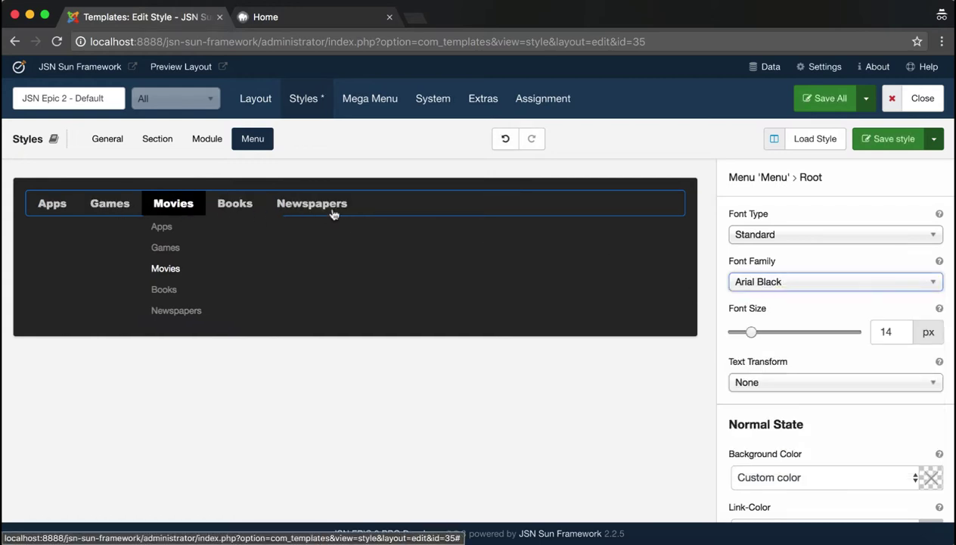
# Compare the Lowercase, Uppercase and Capitalize text transforms on the root menu and settle on Uppercase
pyautogui.click(801, 387)
pyautogui.click(873, 458)
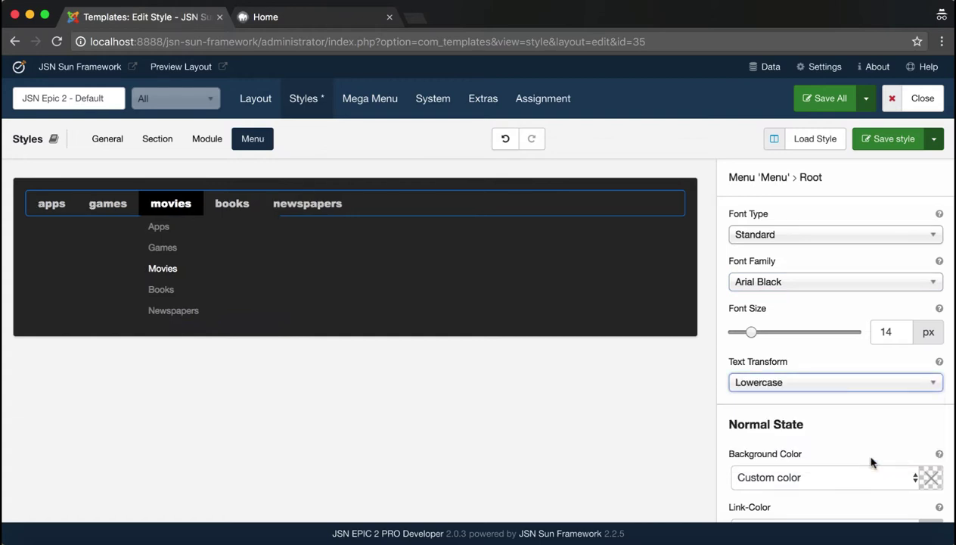
pyautogui.click(863, 387)
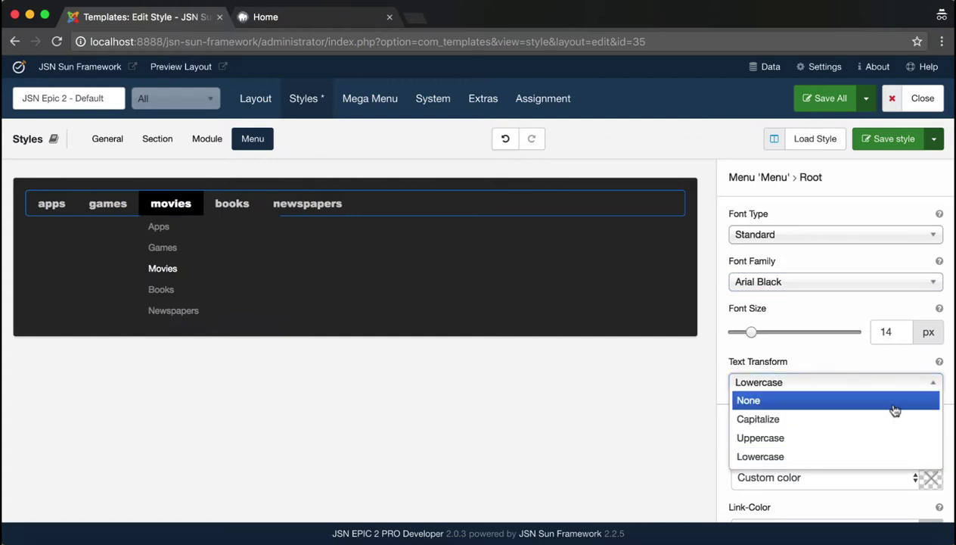
pyautogui.click(900, 438)
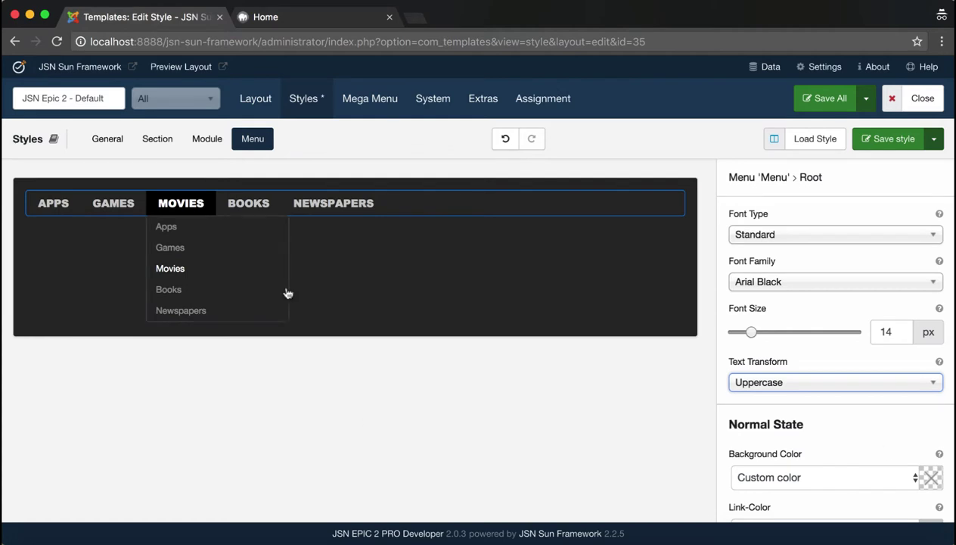
pyautogui.click(783, 383)
pyautogui.click(825, 421)
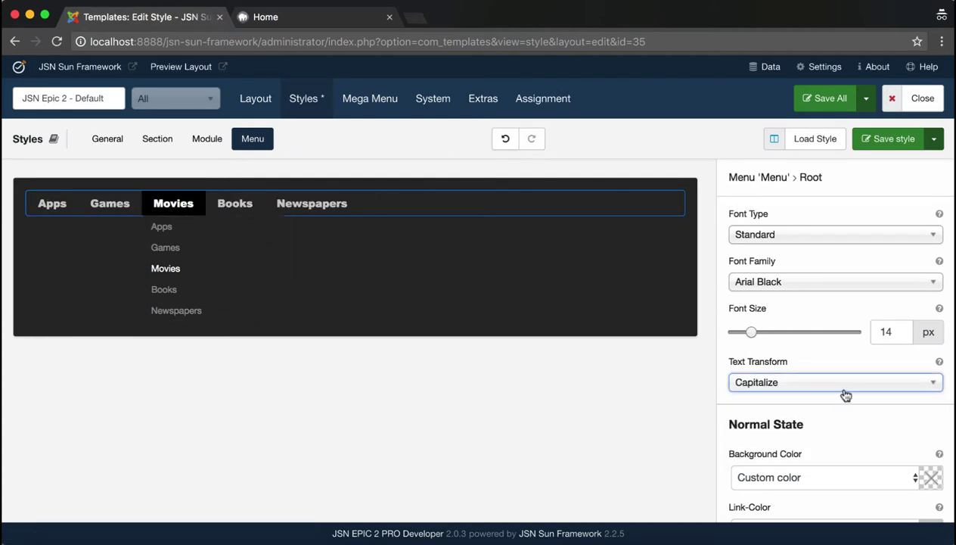
pyautogui.click(831, 386)
pyautogui.click(843, 438)
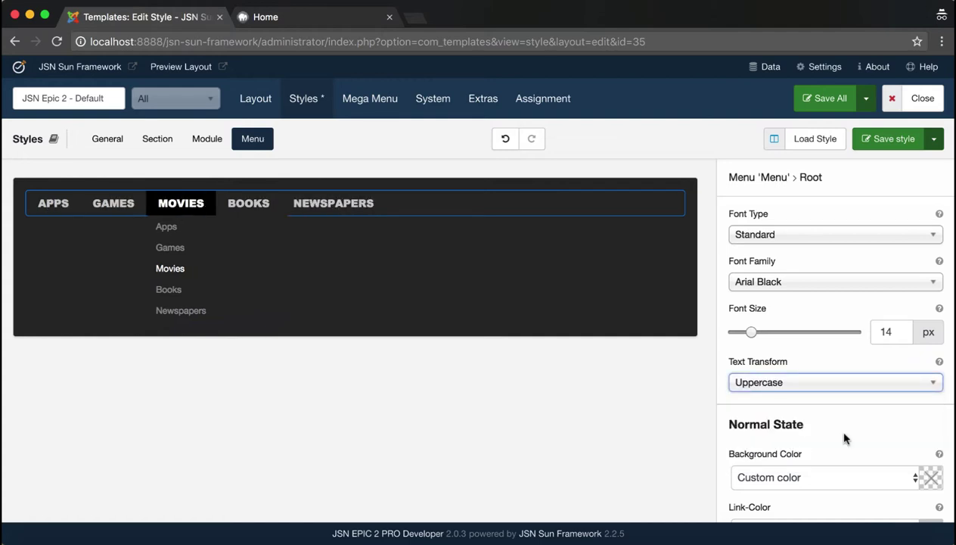
# Try Sub Color as the root menu's normal-state background color, and set it to Main Color
pyautogui.scroll(-5, 845, 438)
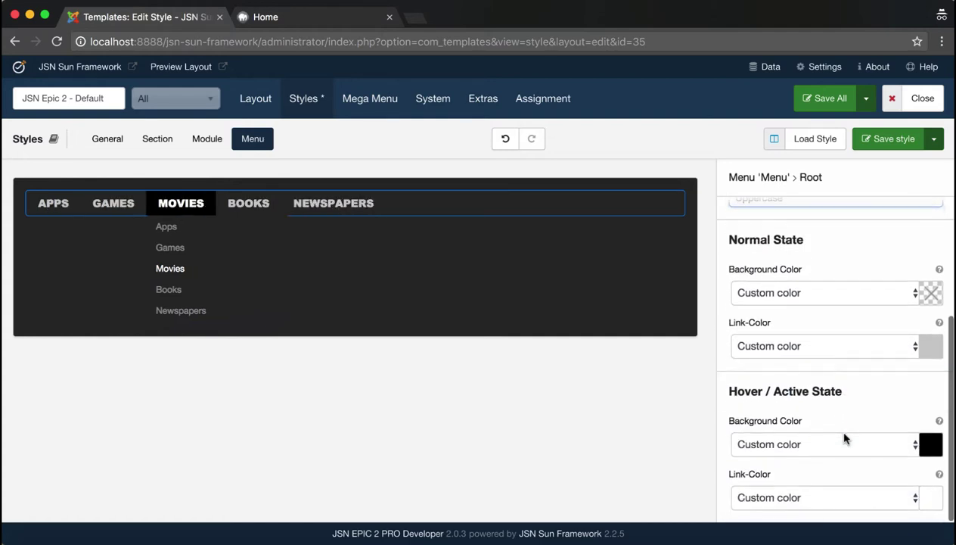
pyautogui.moveTo(807, 243); pyautogui.dragTo(726, 242)
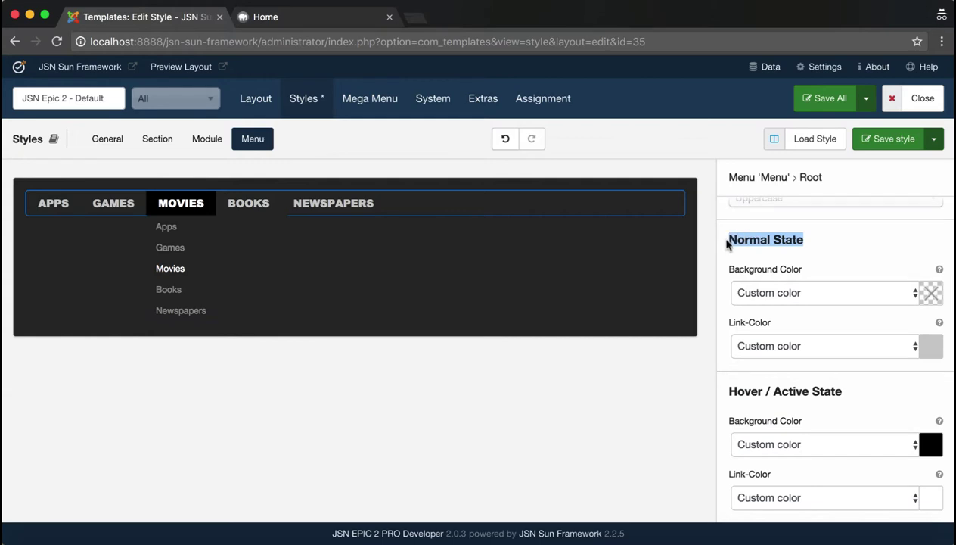
pyautogui.click(811, 256)
pyautogui.moveTo(845, 395); pyautogui.dragTo(728, 389)
pyautogui.click(872, 406)
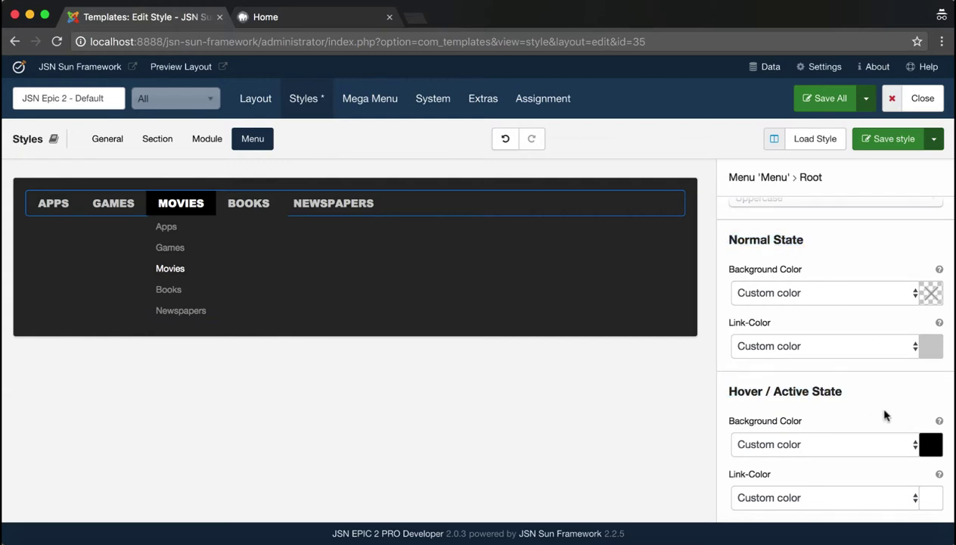
pyautogui.click(891, 293)
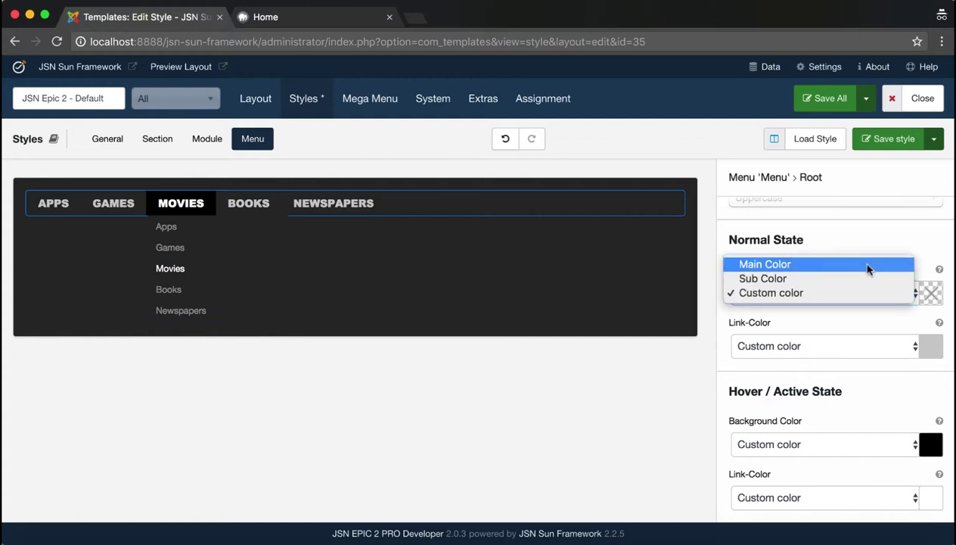
pyautogui.click(877, 279)
pyautogui.click(885, 294)
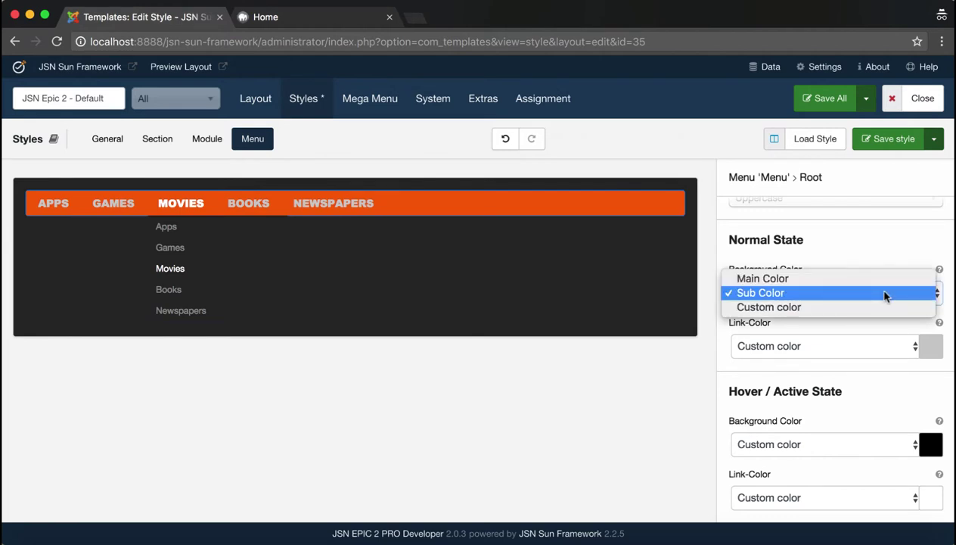
pyautogui.click(843, 280)
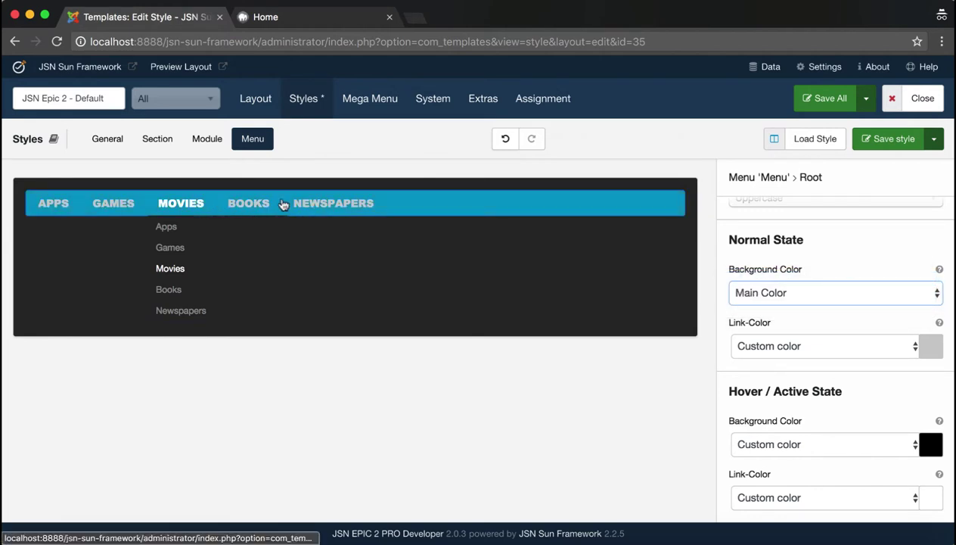
# Try Main Color and Sub Color as the root menu's normal-state link color
pyautogui.click(882, 352)
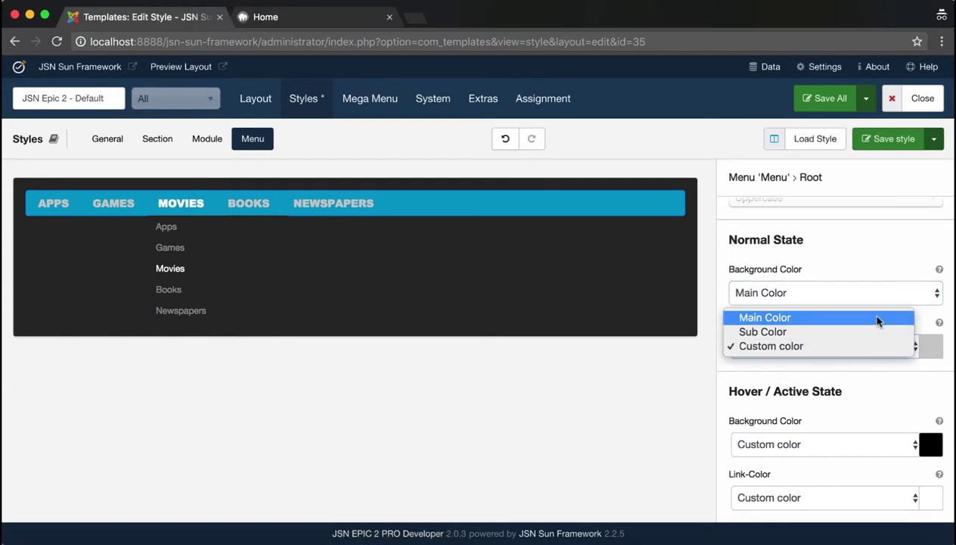
pyautogui.click(877, 318)
pyautogui.click(877, 340)
pyautogui.click(854, 367)
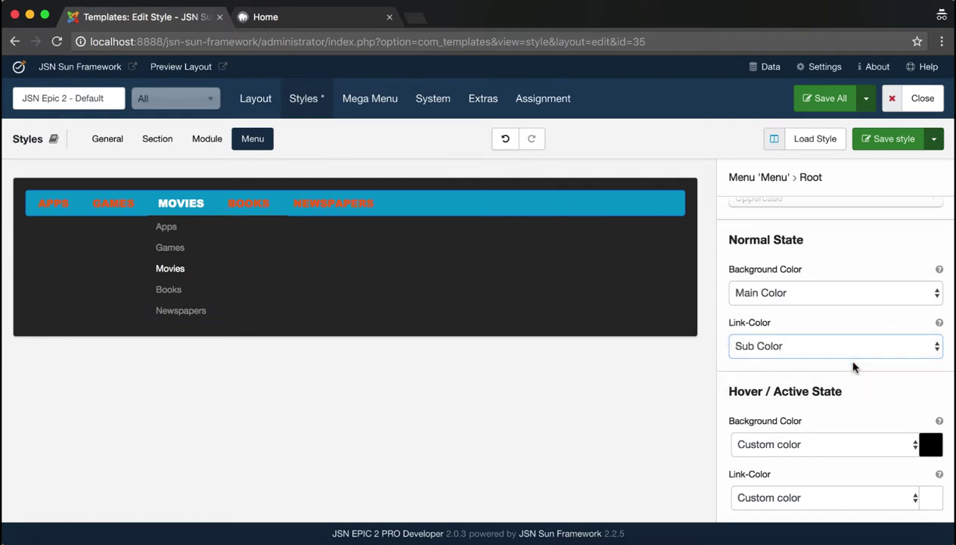
# Set the root menu's normal-state link color to the custom color black, #000000
pyautogui.click(798, 345)
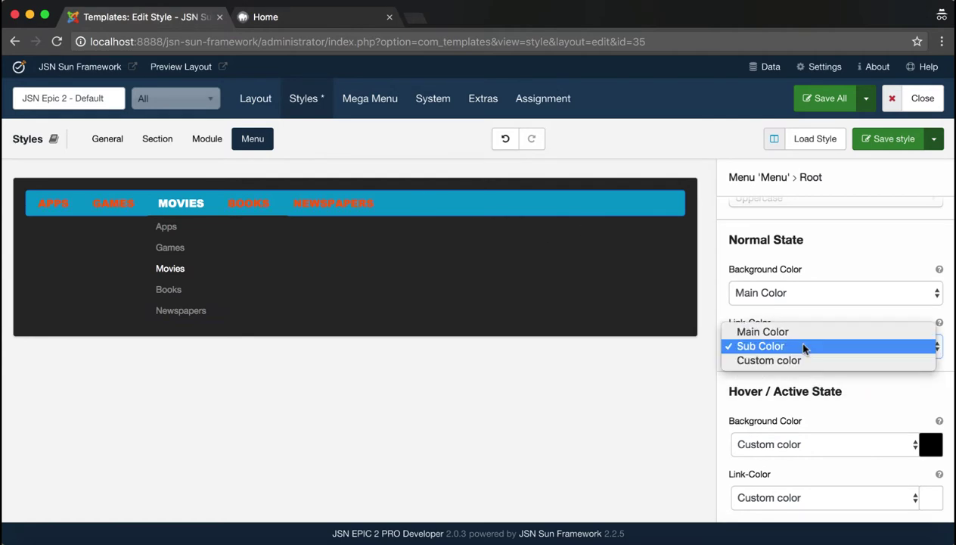
pyautogui.click(860, 361)
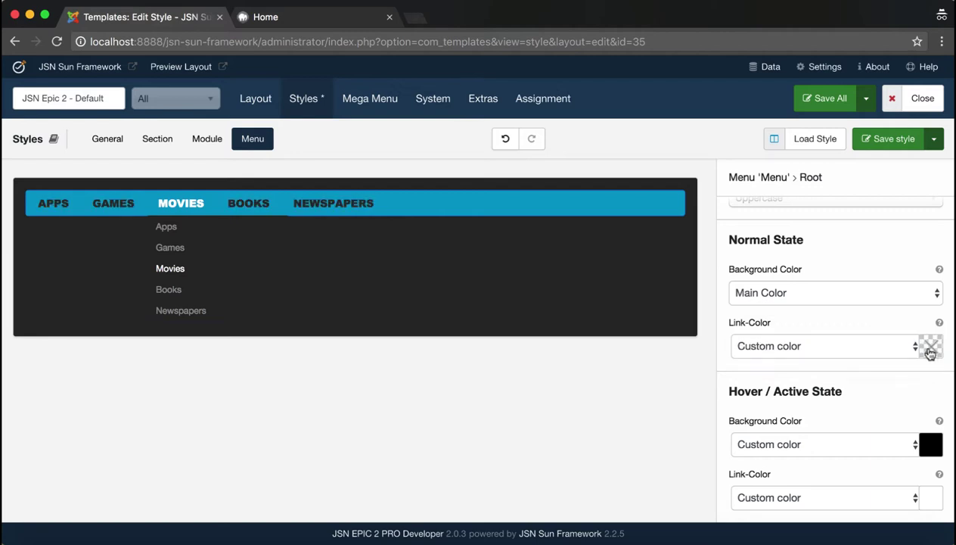
pyautogui.click(931, 350)
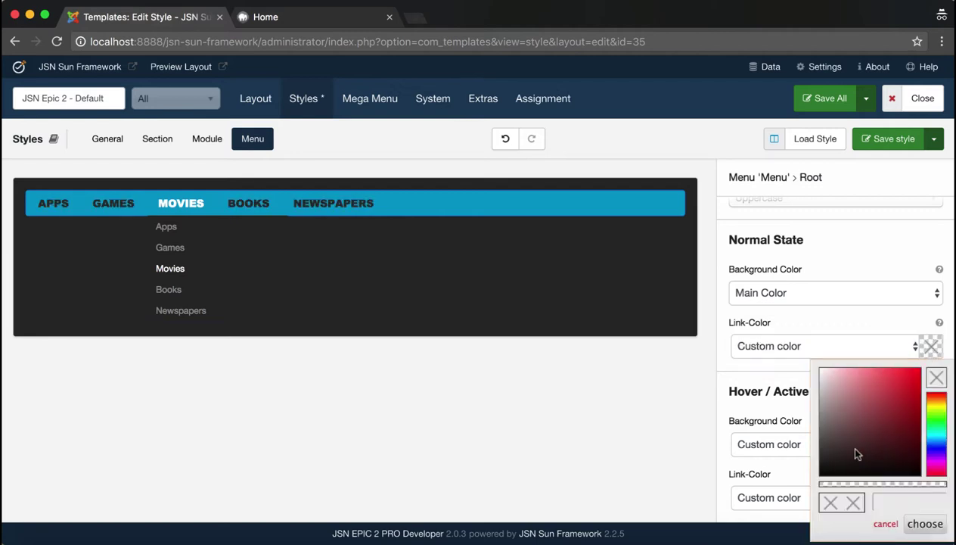
pyautogui.moveTo(823, 476)
pyautogui.mouseDown()
pyautogui.moveTo(847, 423)
pyautogui.moveTo(843, 456)
pyautogui.moveTo(816, 484)
pyautogui.mouseUp()
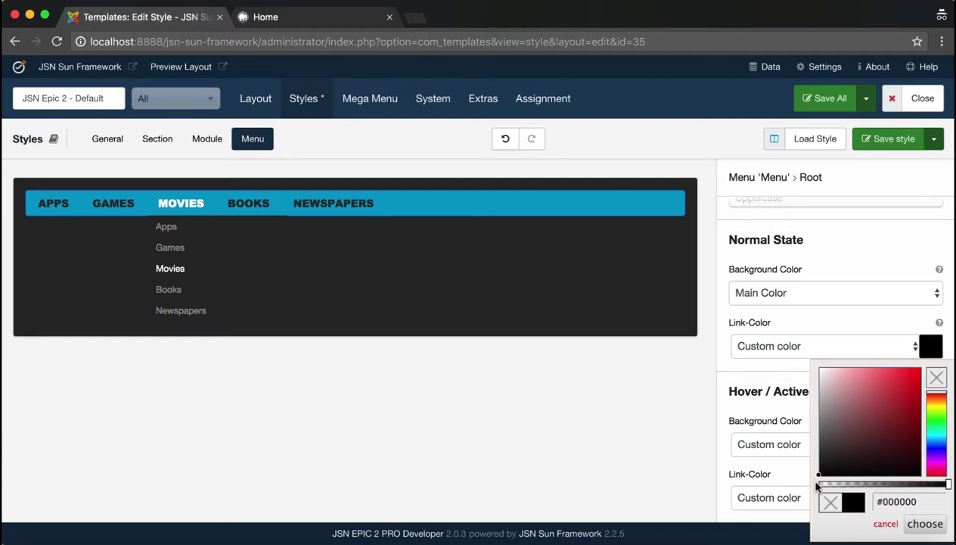
pyautogui.click(924, 523)
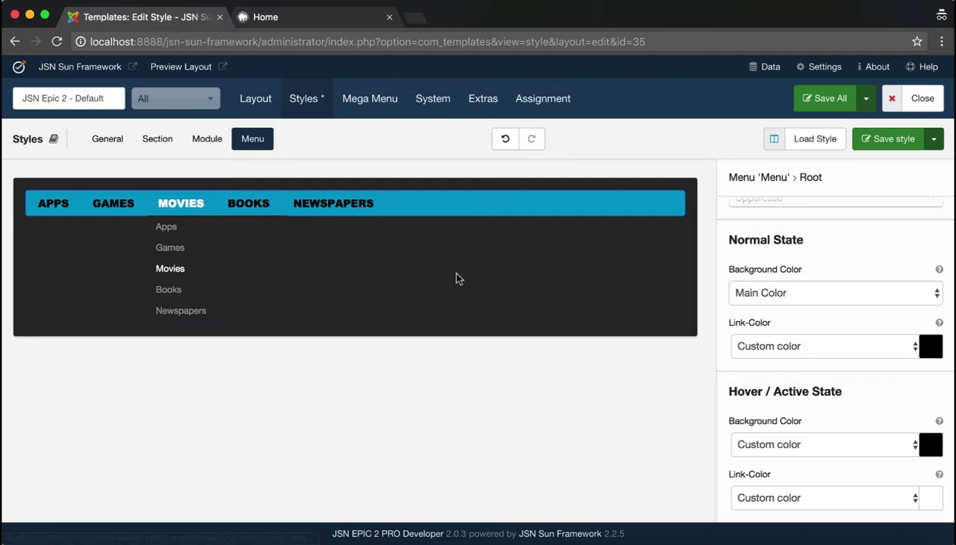
# Set the root menu's hover/active-state link color to Sub Color
pyautogui.click(882, 499)
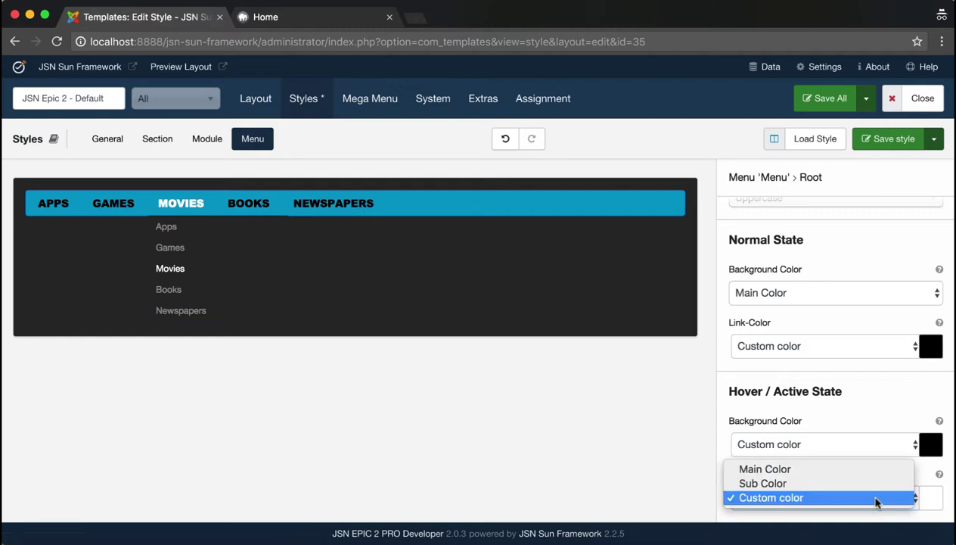
pyautogui.click(875, 488)
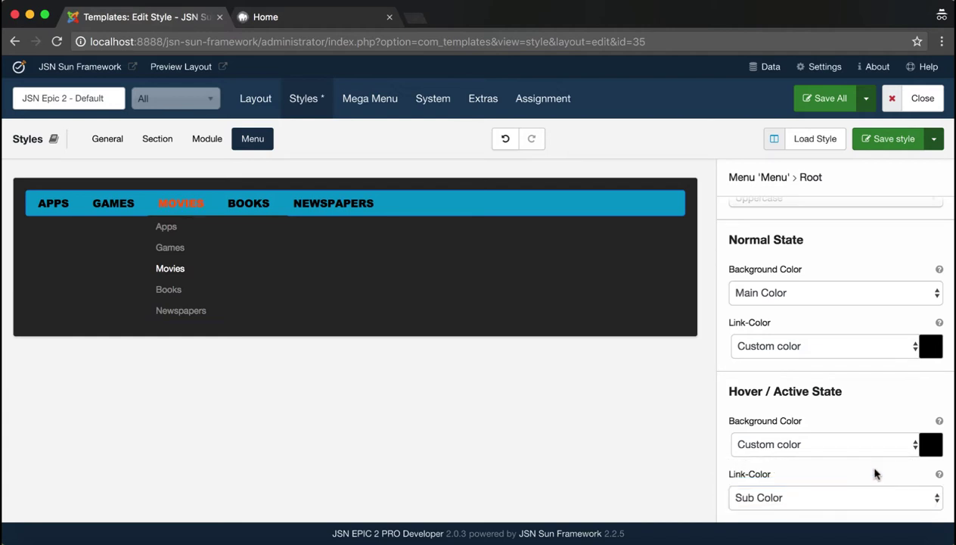
# Set the root menu's hover/active-state link color to a custom bright yellow
pyautogui.click(933, 501)
pyautogui.click(896, 512)
pyautogui.click(929, 497)
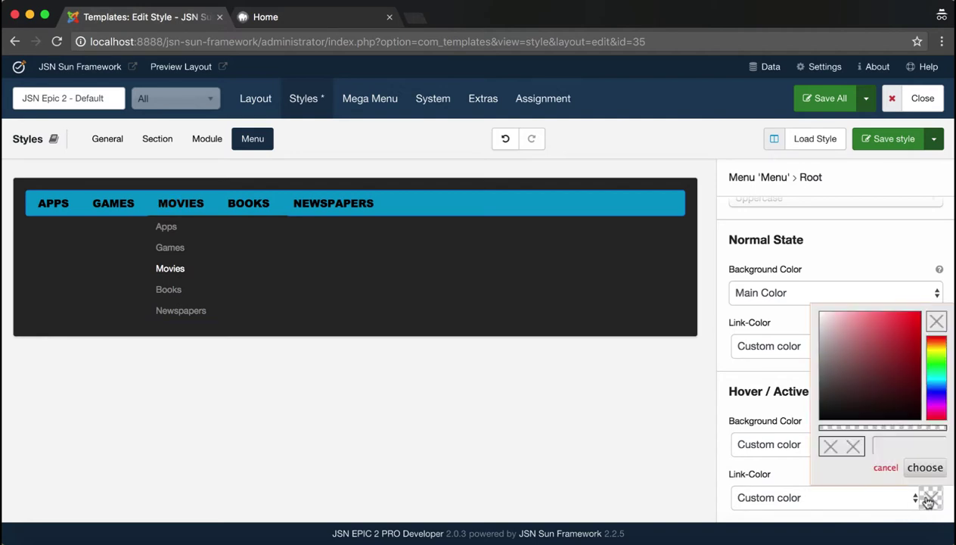
pyautogui.click(935, 354)
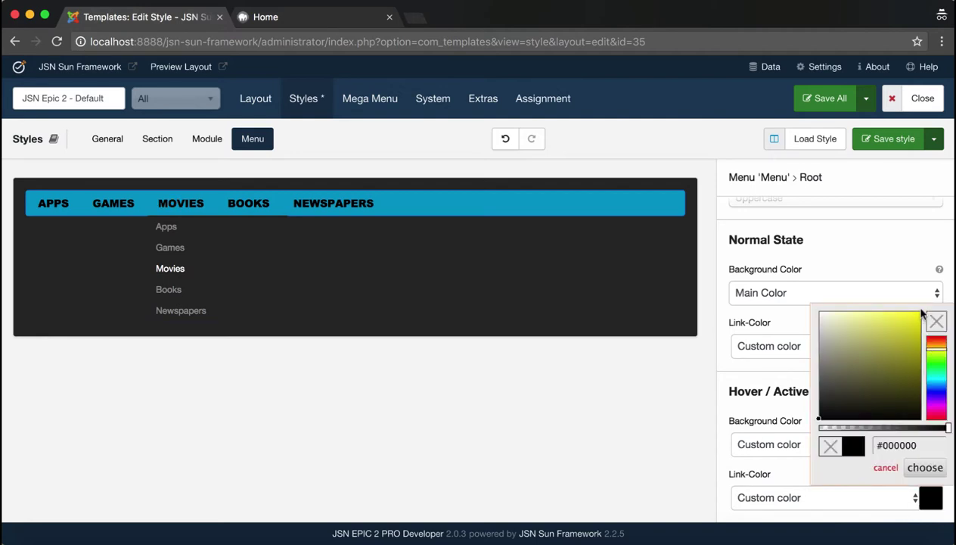
pyautogui.click(920, 314)
pyautogui.click(925, 467)
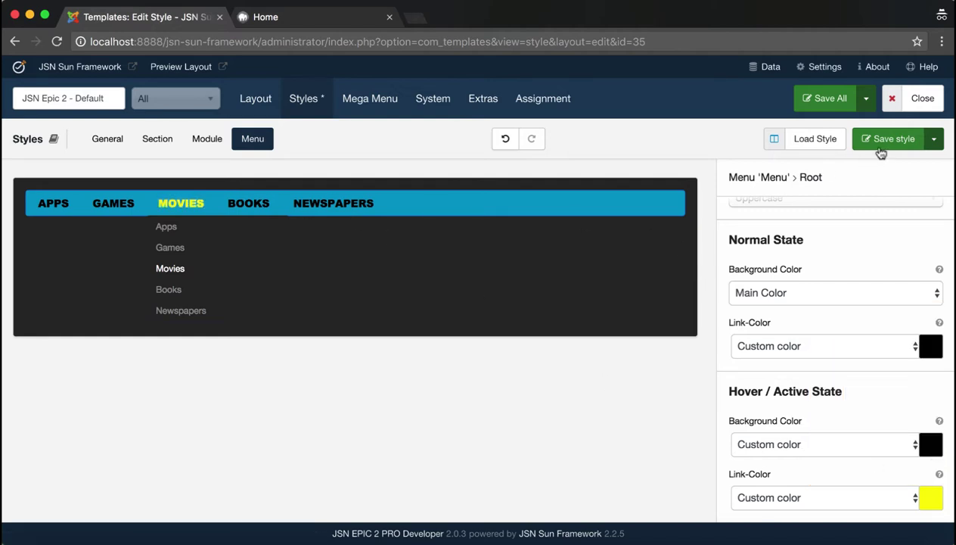
# Save the style and reload the site's home page to check the root menu's normal and hover colors
pyautogui.click(885, 144)
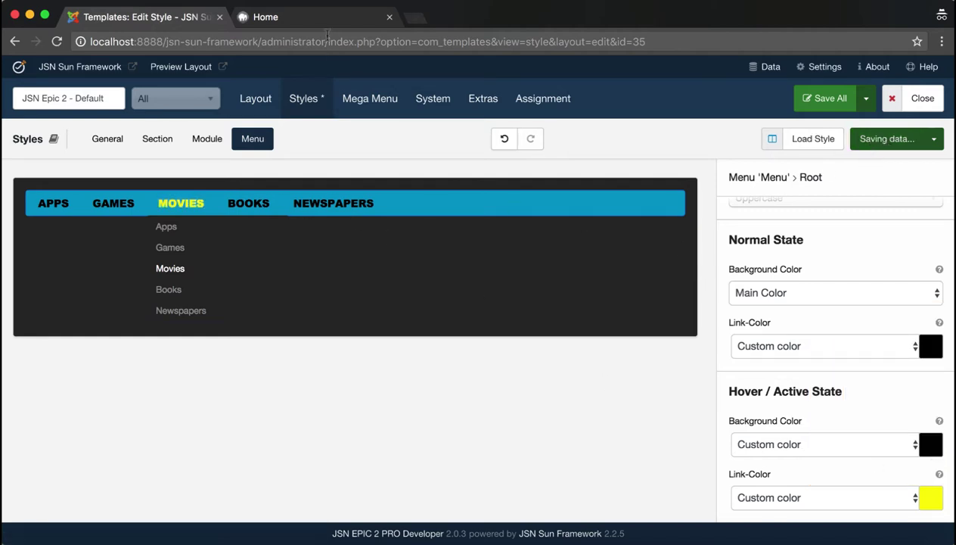
pyautogui.click(324, 23)
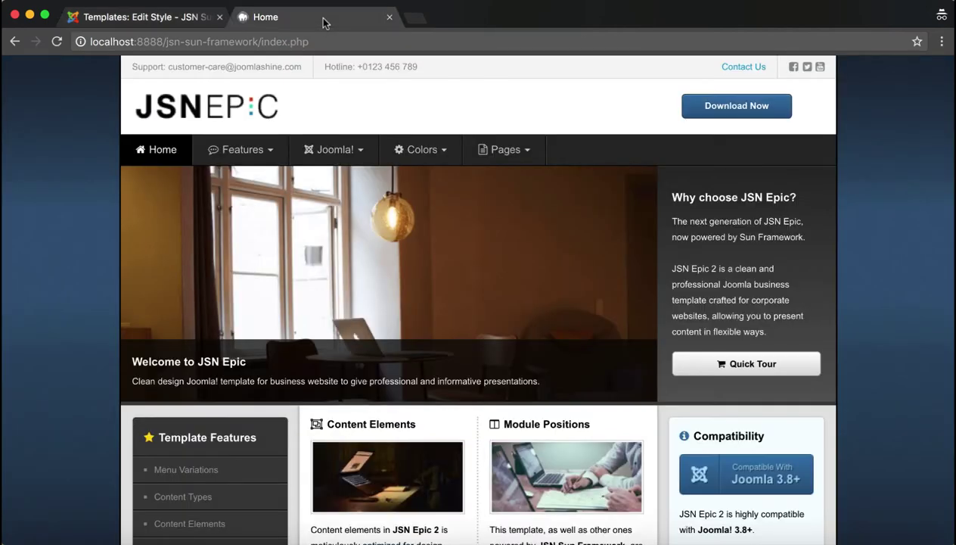
pyautogui.click(56, 42)
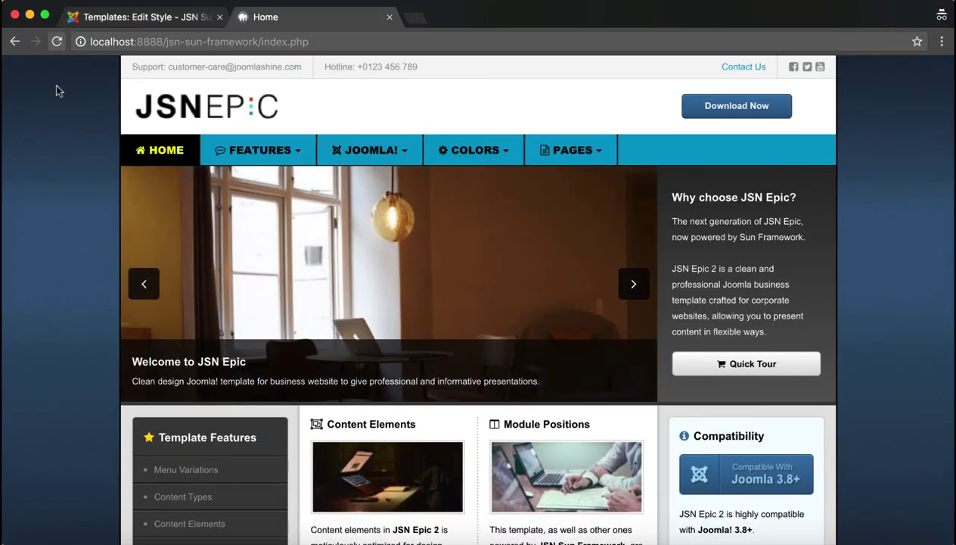
pyautogui.moveTo(245, 155)
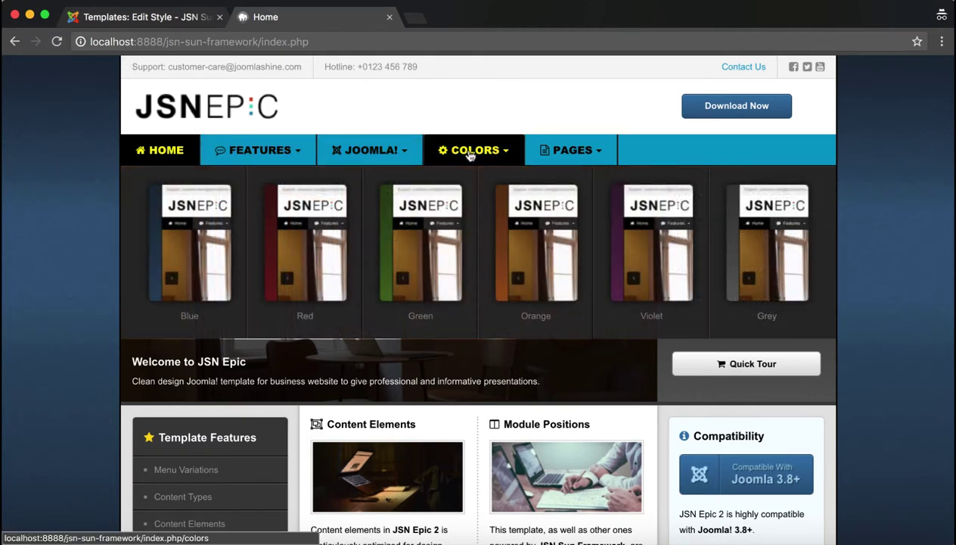
pyautogui.moveTo(562, 148)
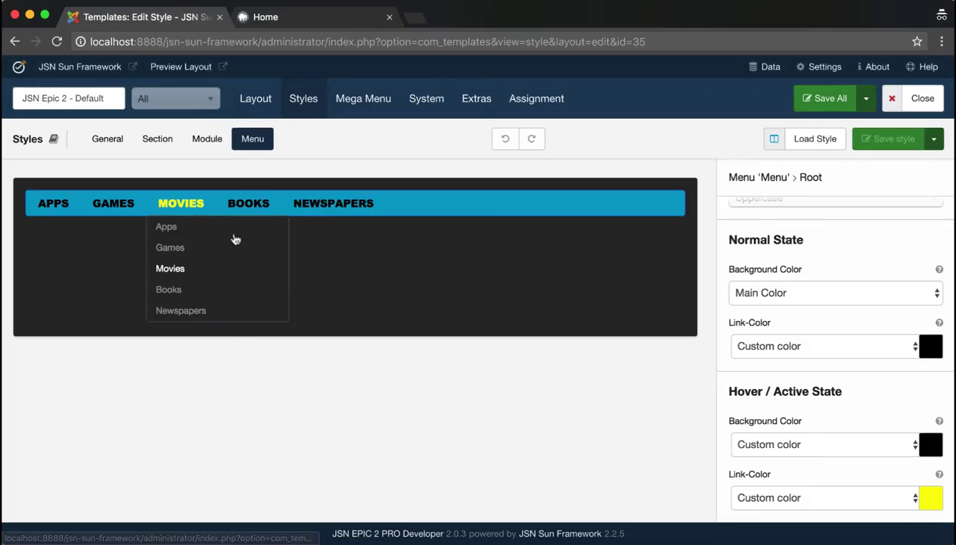
# Select the submenu under Movies in the style editor's preview and set the dropdown font size to 17 px
pyautogui.click(235, 253)
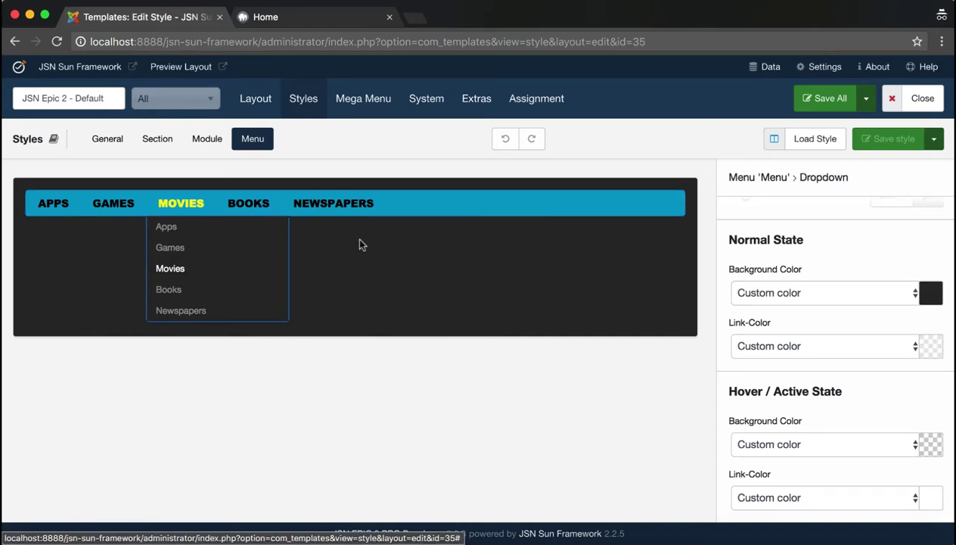
pyautogui.scroll(4, 889, 333)
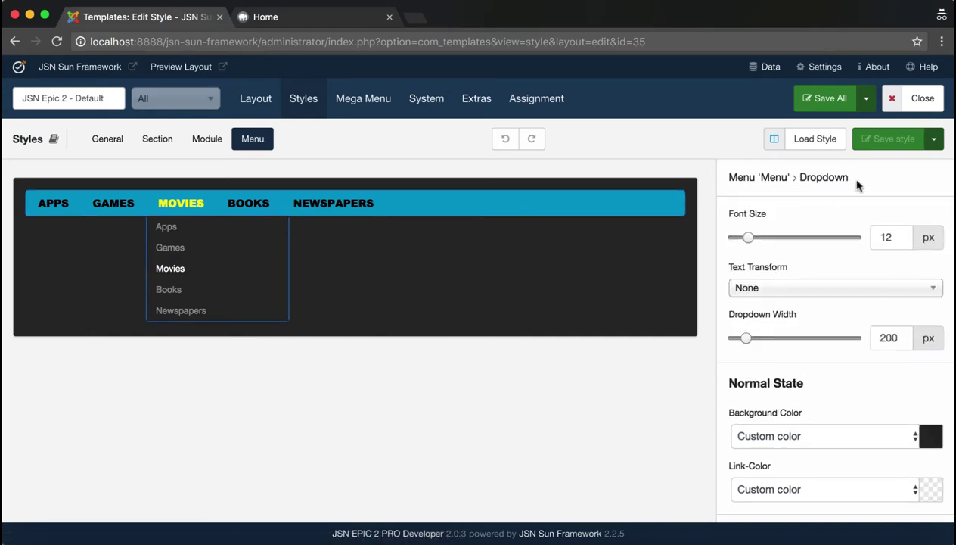
pyautogui.moveTo(857, 181); pyautogui.dragTo(730, 172)
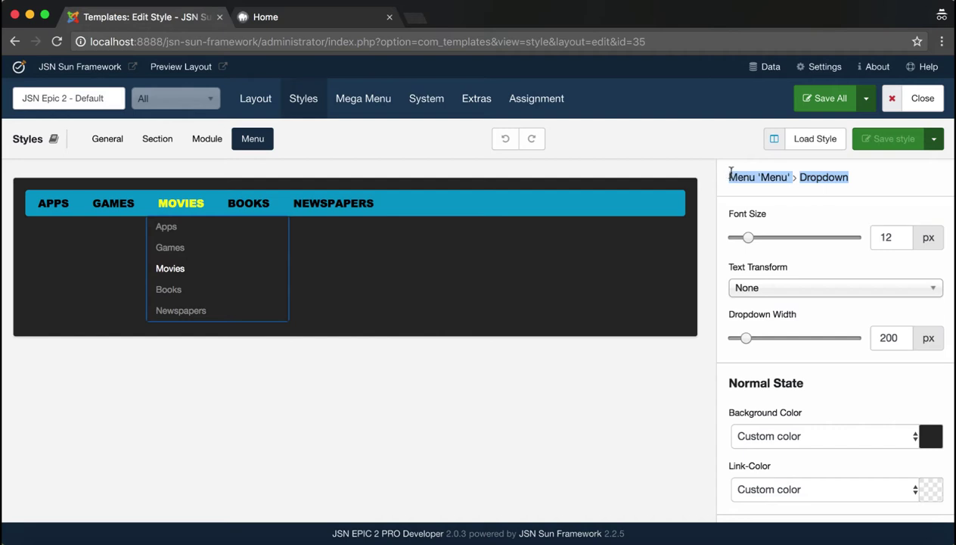
pyautogui.click(865, 183)
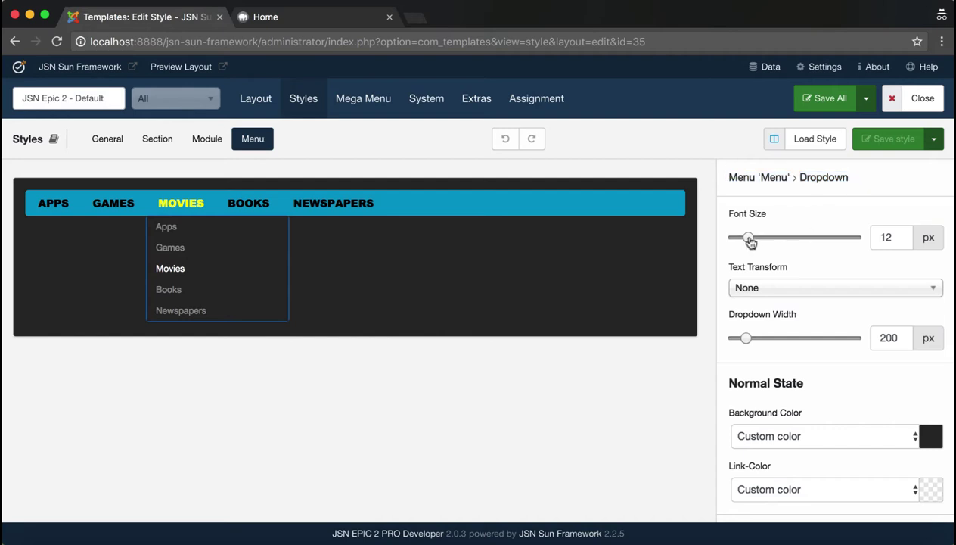
pyautogui.moveTo(750, 240)
pyautogui.mouseDown()
pyautogui.moveTo(779, 239)
pyautogui.moveTo(758, 239)
pyautogui.mouseUp()
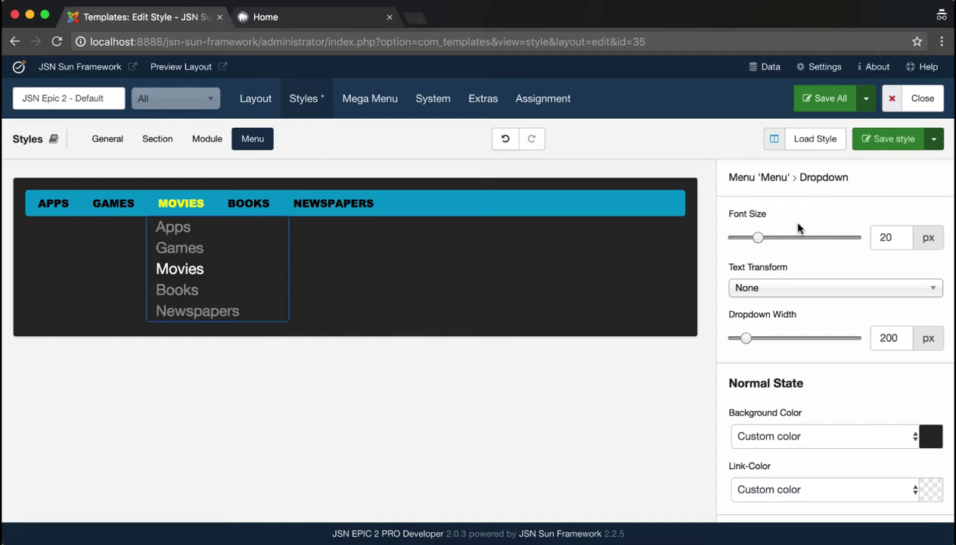
pyautogui.click(907, 240)
pyautogui.click(908, 240)
pyautogui.click(815, 229)
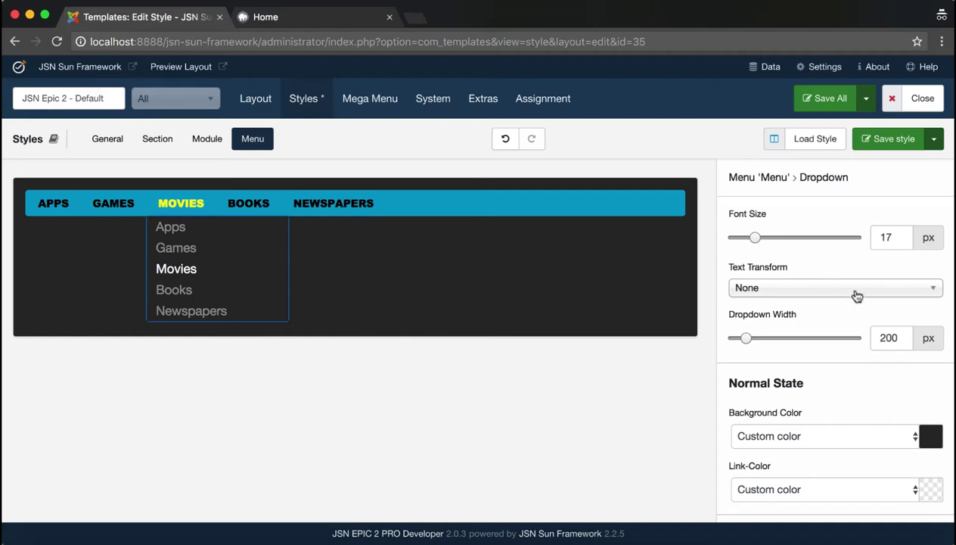
# Set the dropdown's text transform to Lowercase after trying Uppercase, and set its width to 230 px
pyautogui.click(856, 294)
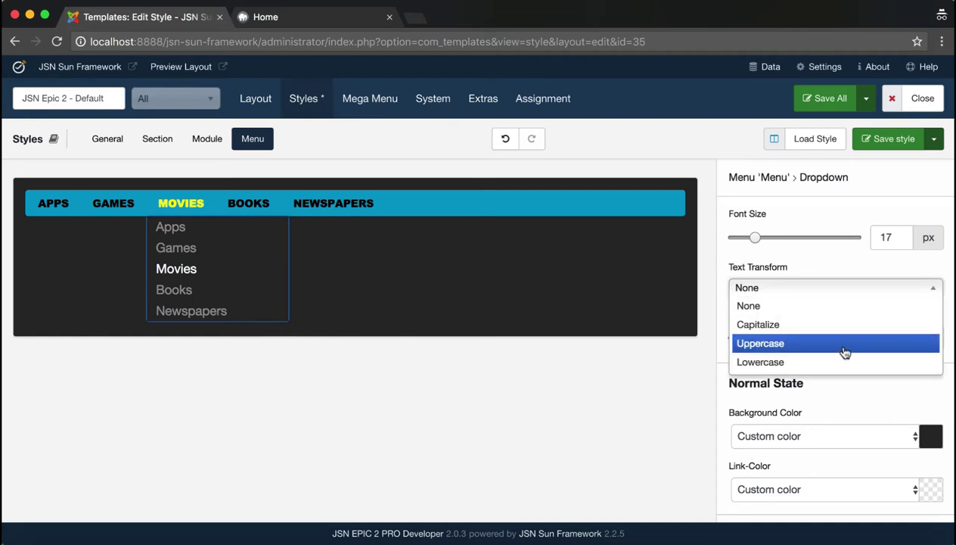
pyautogui.click(845, 344)
pyautogui.click(809, 294)
pyautogui.click(821, 363)
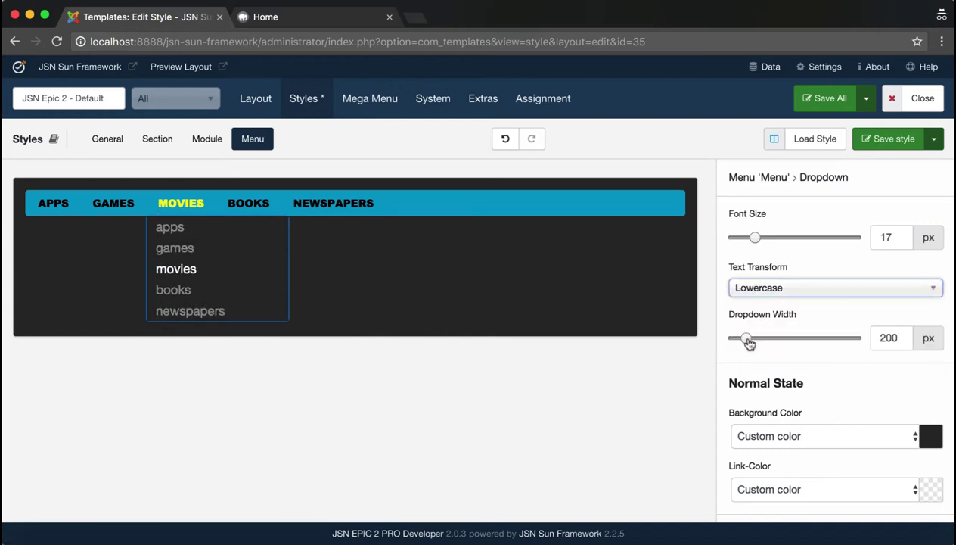
pyautogui.click(749, 338)
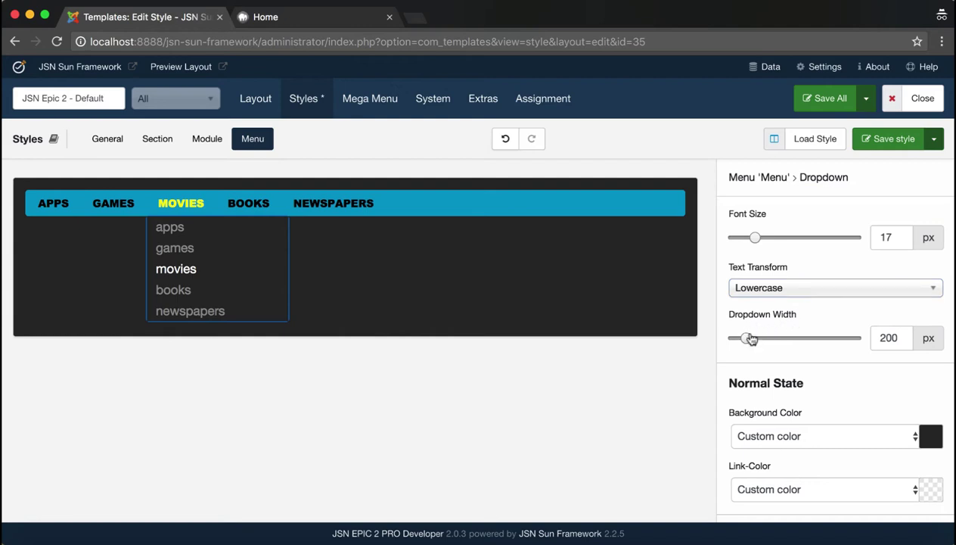
pyautogui.moveTo(746, 338)
pyautogui.mouseDown()
pyautogui.moveTo(853, 352)
pyautogui.moveTo(754, 336)
pyautogui.mouseUp()
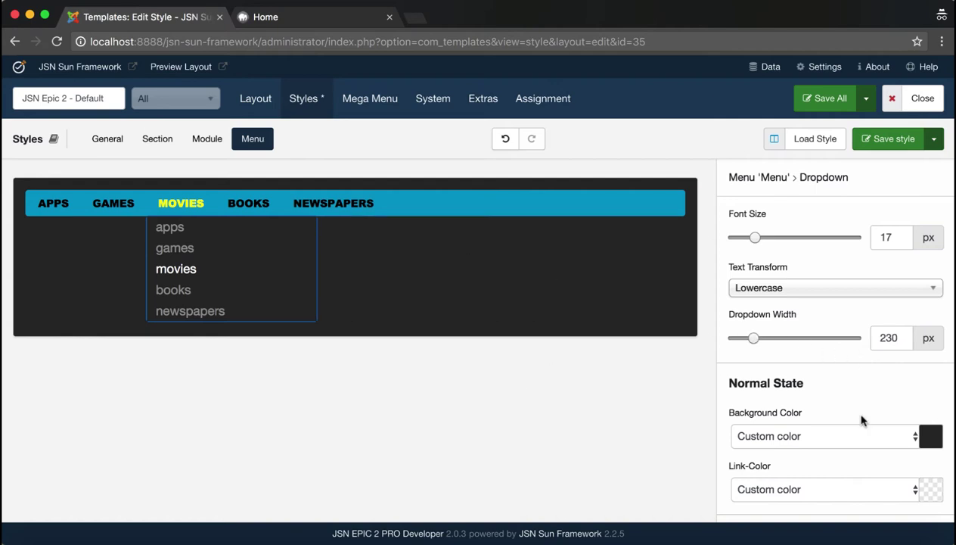
# Set the dropdown's normal-state background color to Sub Color
pyautogui.scroll(-3, 862, 419)
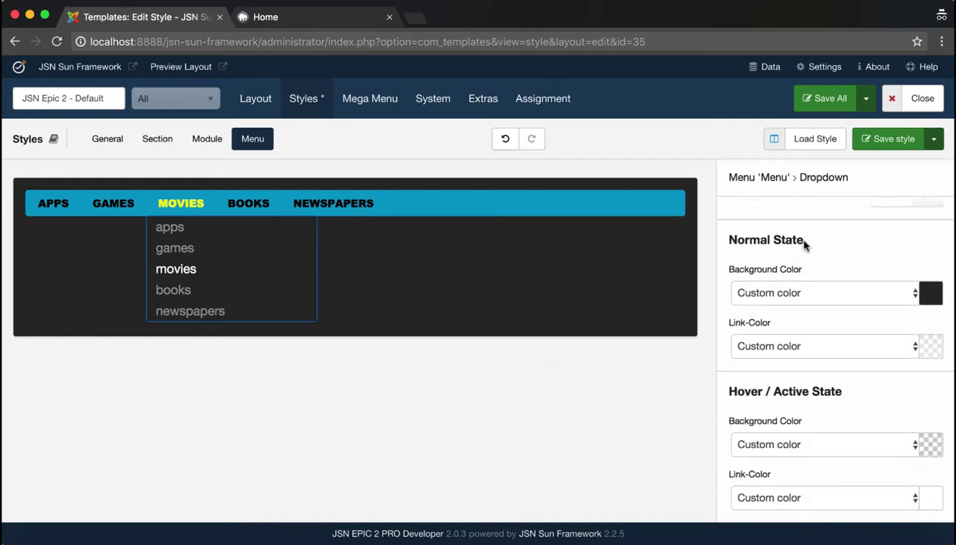
pyautogui.moveTo(804, 242); pyautogui.dragTo(729, 238)
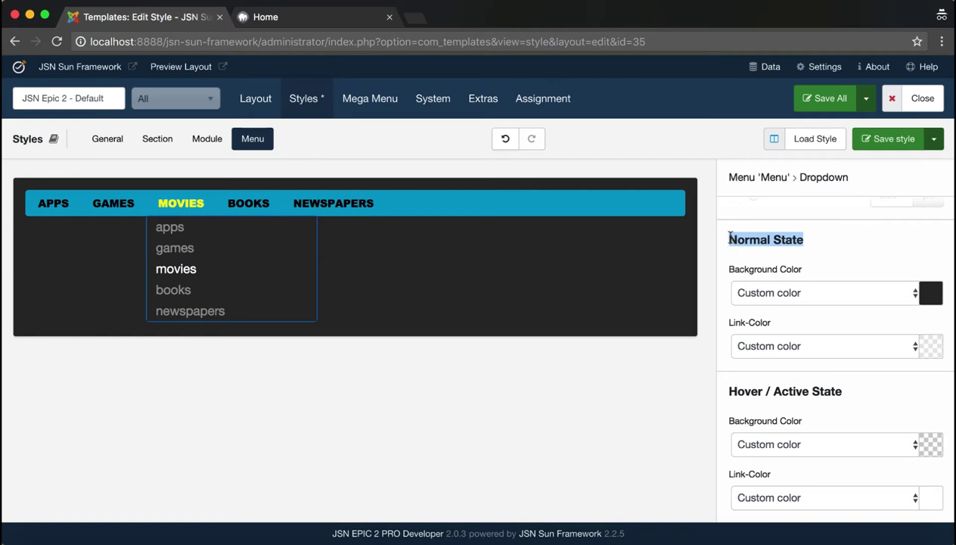
pyautogui.click(827, 243)
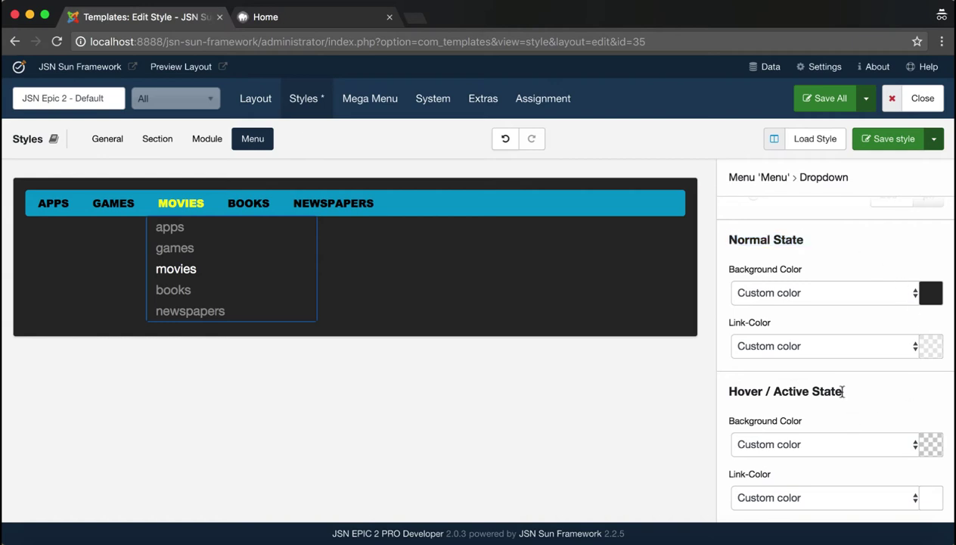
pyautogui.moveTo(842, 391); pyautogui.dragTo(726, 391)
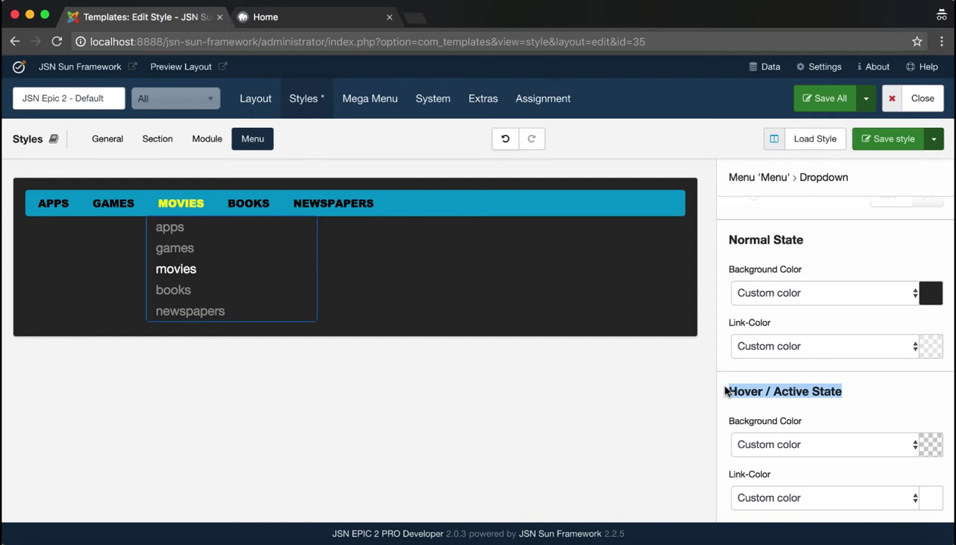
pyautogui.click(860, 393)
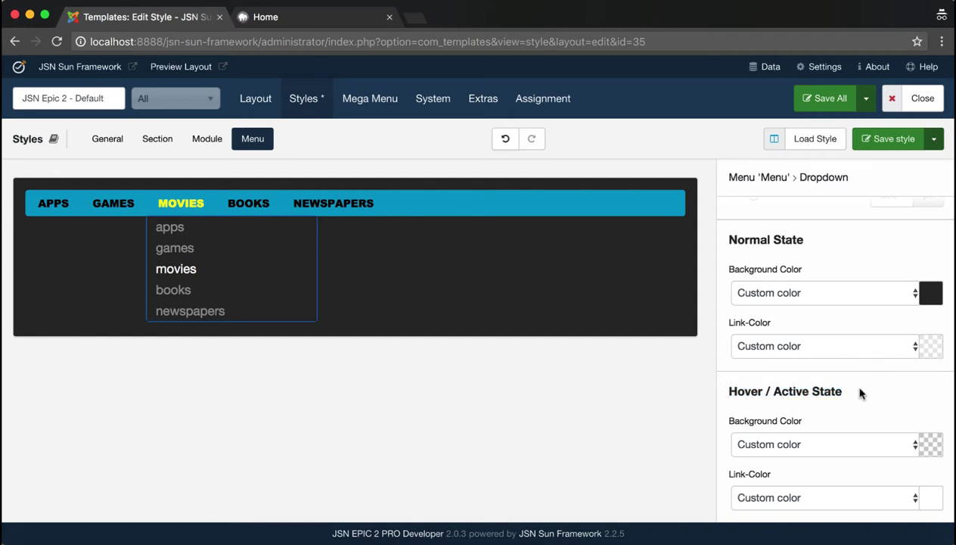
pyautogui.click(887, 293)
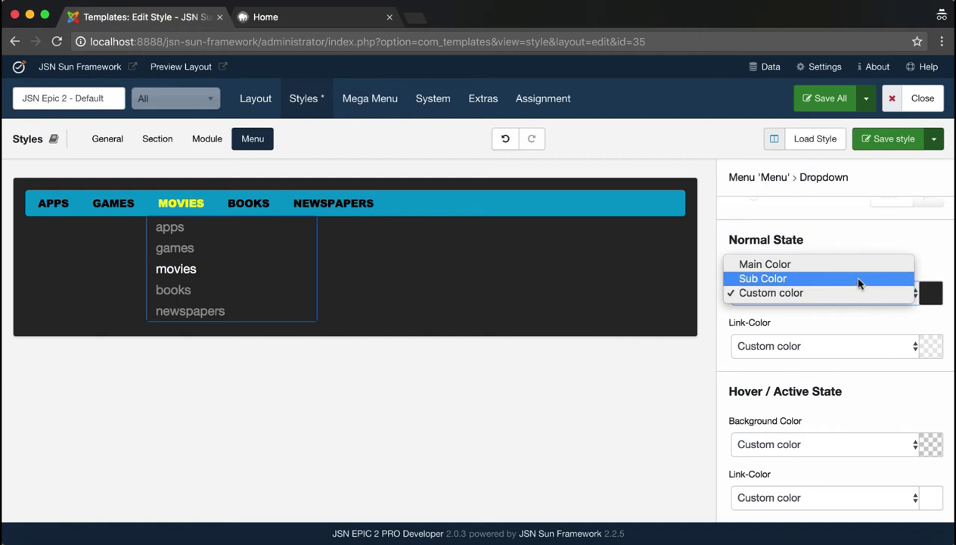
pyautogui.click(860, 280)
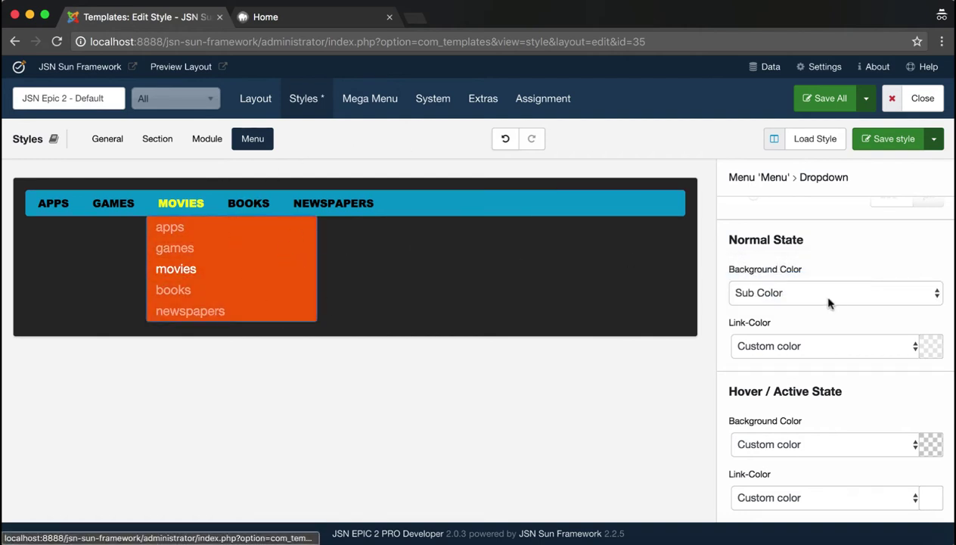
# Choose a semi-transparent white custom color for the dropdown's normal-state links
pyautogui.click(912, 346)
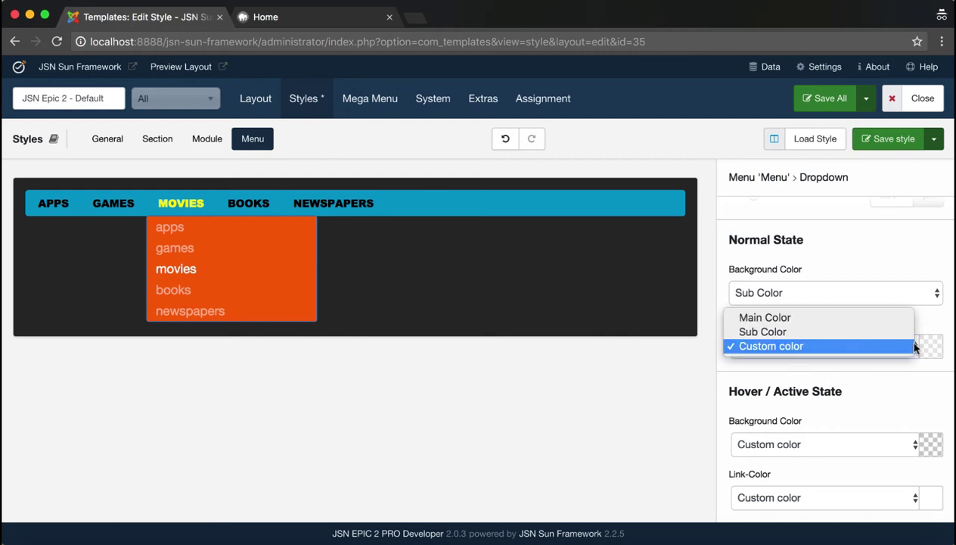
pyautogui.click(933, 349)
pyautogui.click(933, 351)
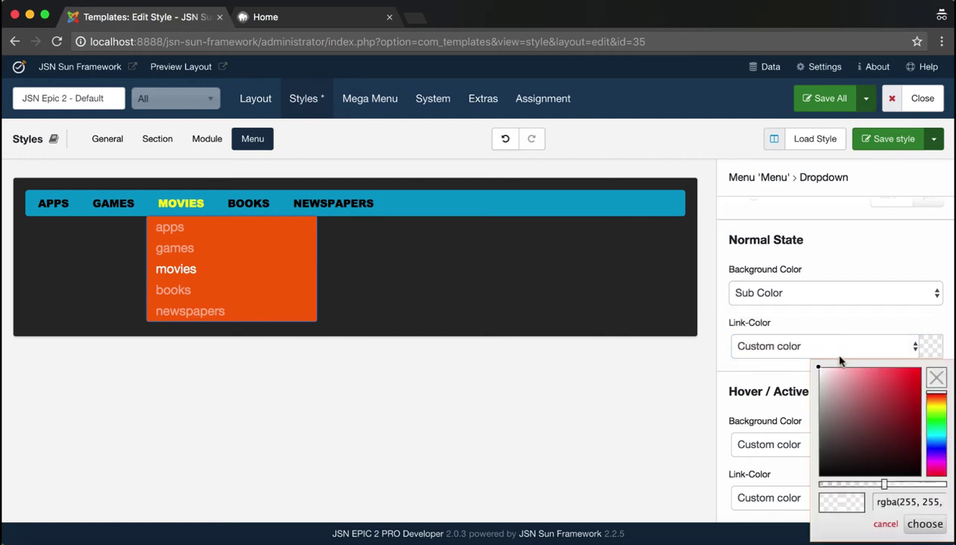
pyautogui.moveTo(820, 370); pyautogui.dragTo(810, 366)
pyautogui.click(924, 523)
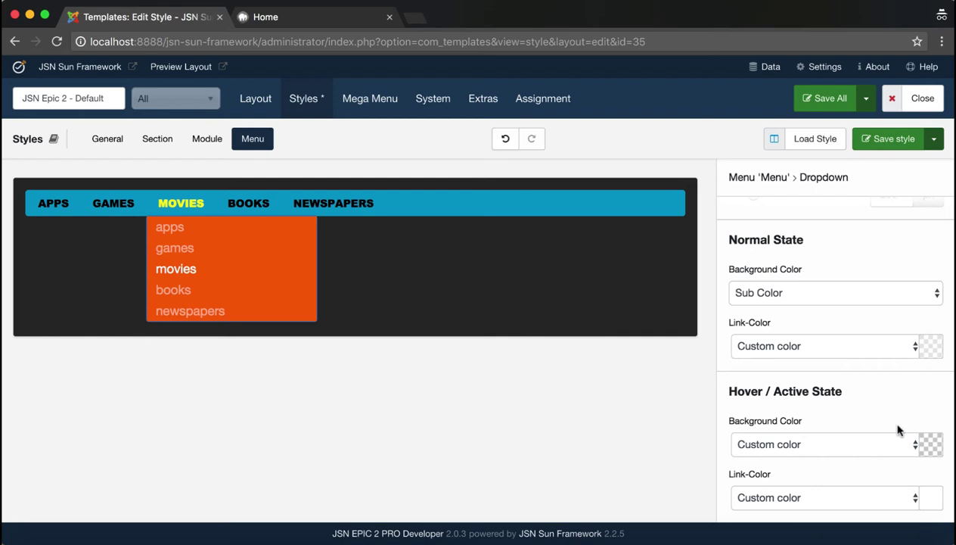
# Set the dropdown's hover/active-state background color to Main Color and its link color to a custom yellow-green
pyautogui.click(905, 447)
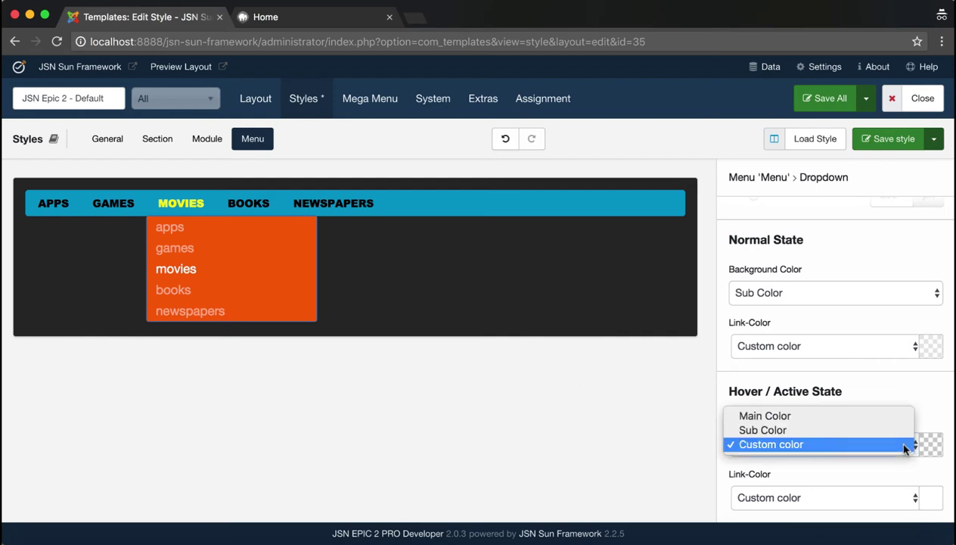
pyautogui.click(802, 416)
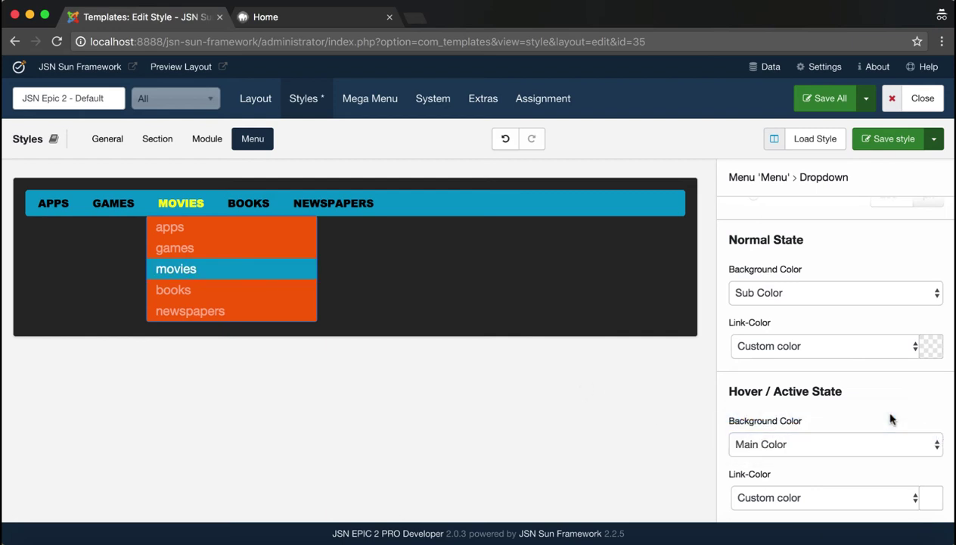
pyautogui.click(896, 497)
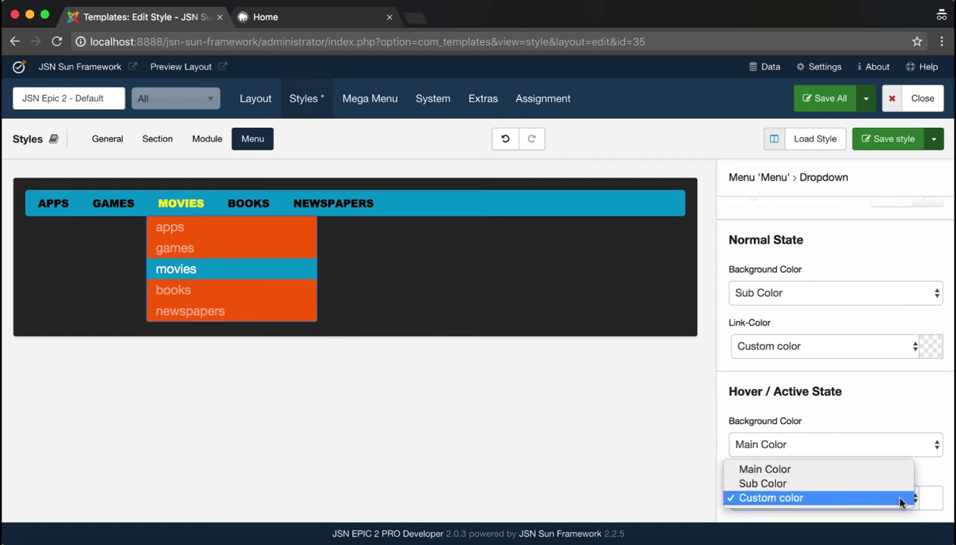
pyautogui.click(934, 495)
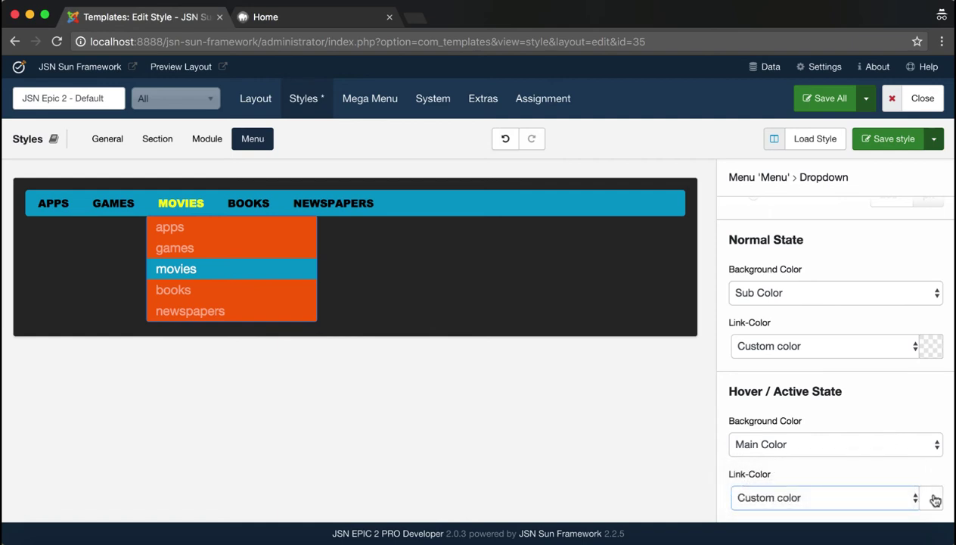
pyautogui.click(932, 497)
pyautogui.click(935, 353)
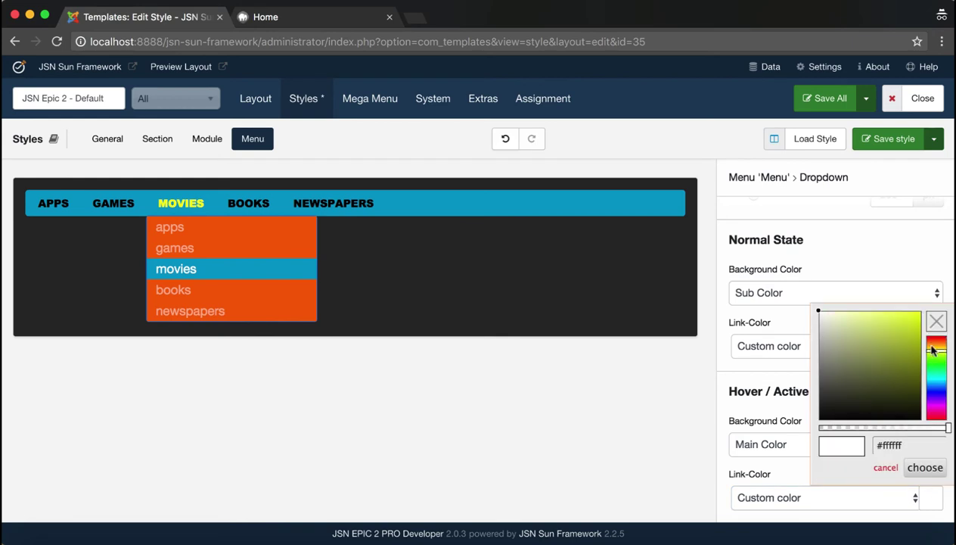
pyautogui.click(902, 321)
pyautogui.click(924, 467)
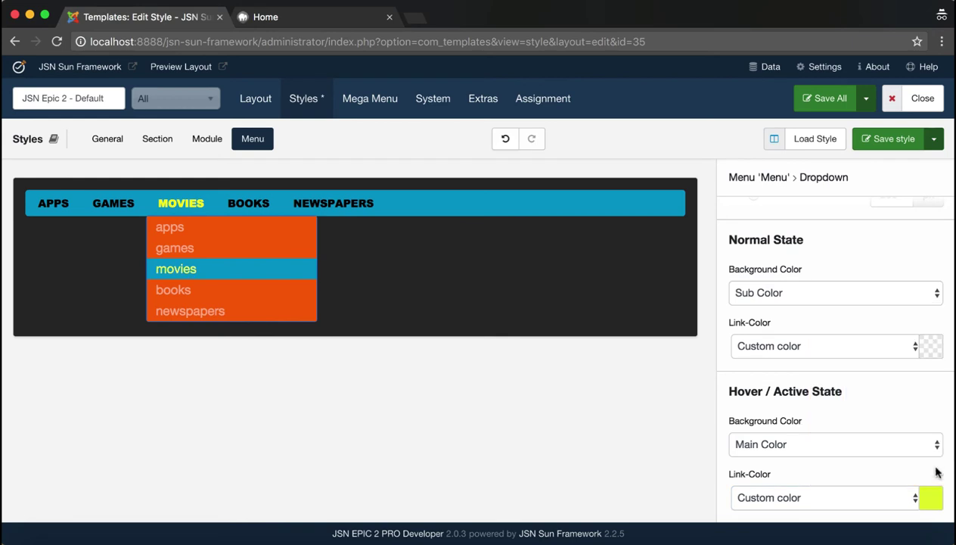
# Save the style and reload the site's home page to check the Features dropdown and its Content Types submenu
pyautogui.click(881, 148)
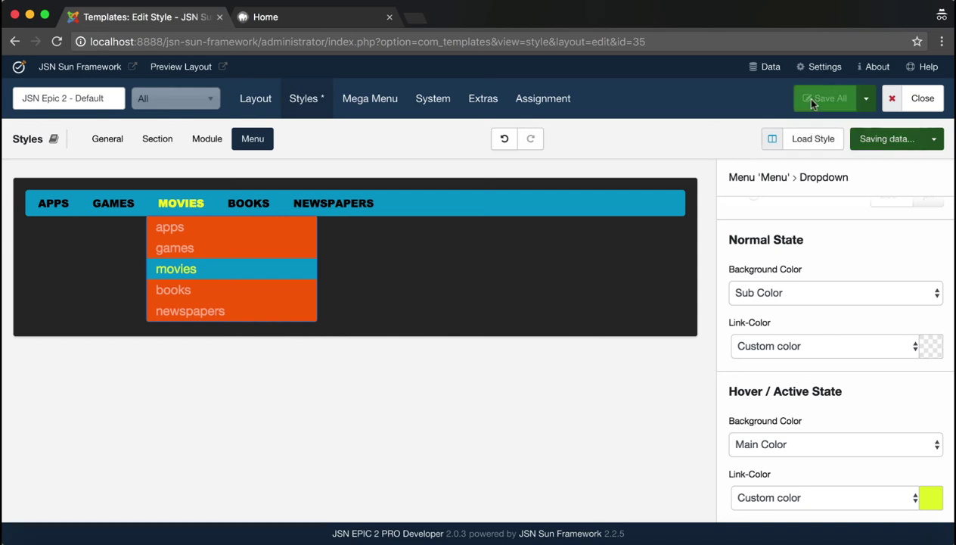
pyautogui.click(327, 23)
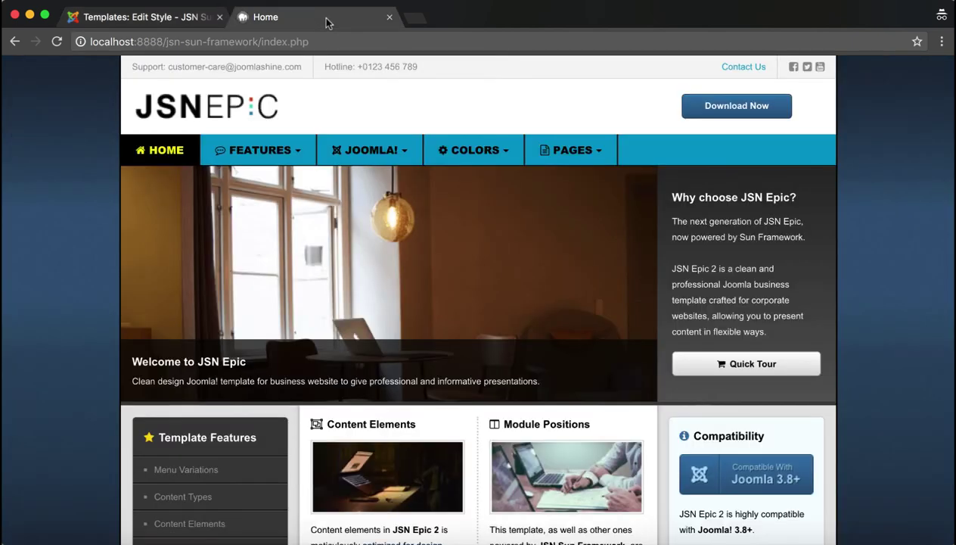
pyautogui.moveTo(241, 157)
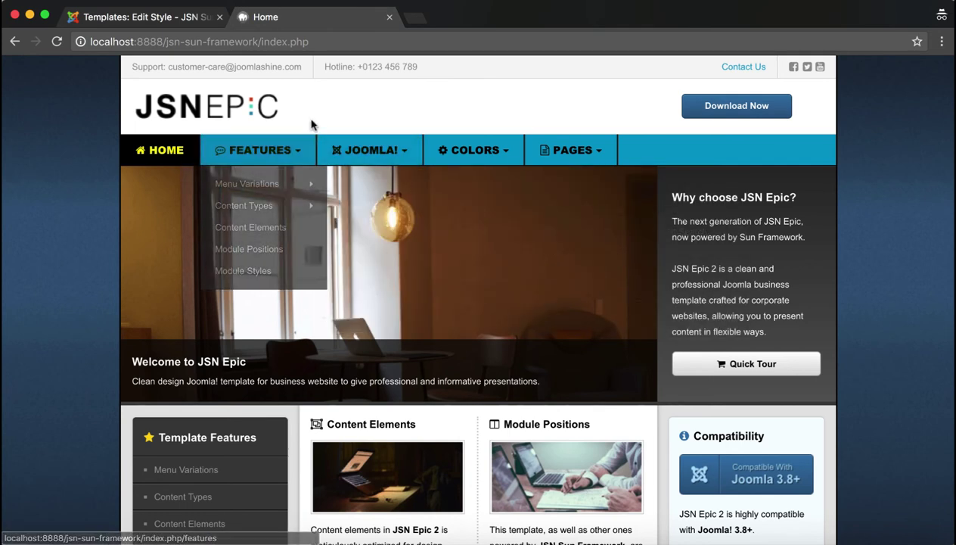
pyautogui.click(56, 42)
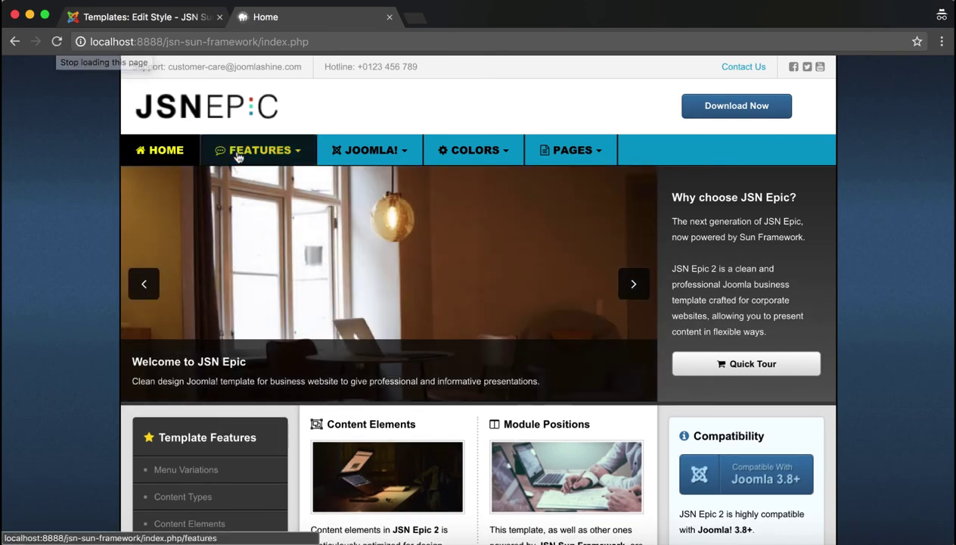
pyautogui.moveTo(238, 157)
pyautogui.moveTo(257, 213)
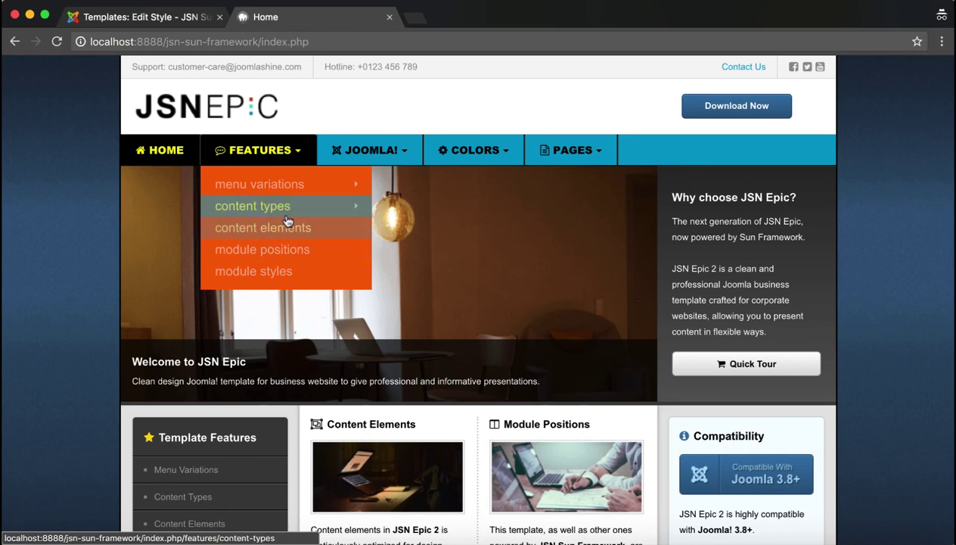
pyautogui.moveTo(338, 212)
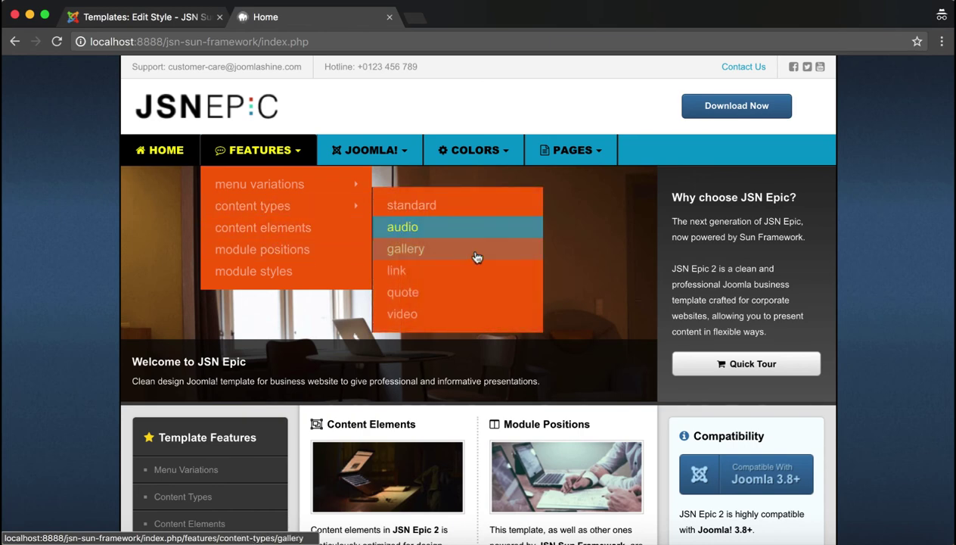